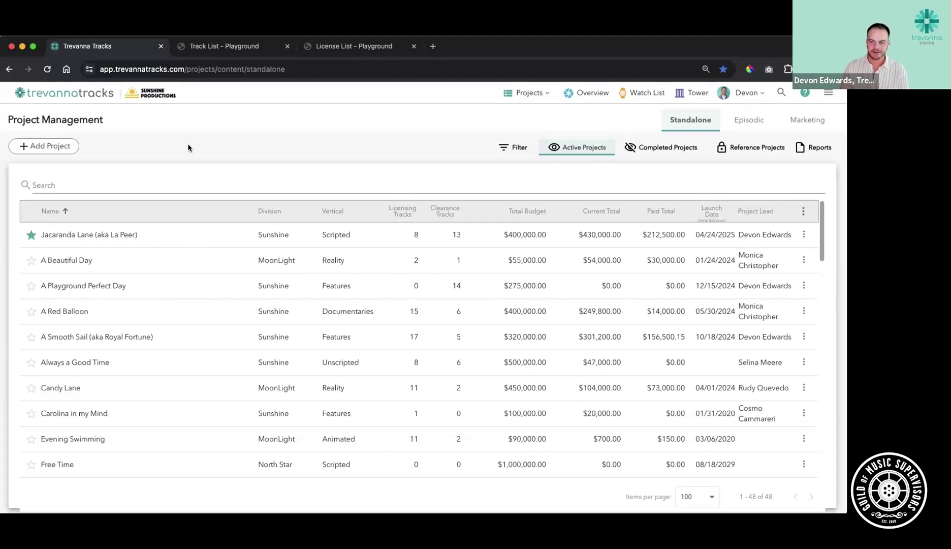
Step: Browse the standalone, episodic and marketing project lists, including the seasons of A Grand Miracle, and return to the standalone projects
{"action": "left_click", "coordinate": [678, 121]}
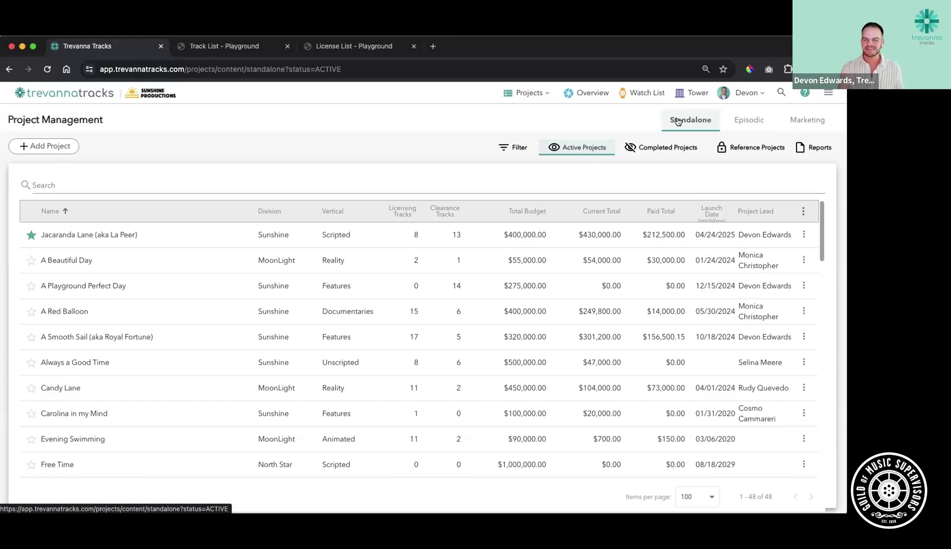
{"action": "left_click", "coordinate": [740, 120]}
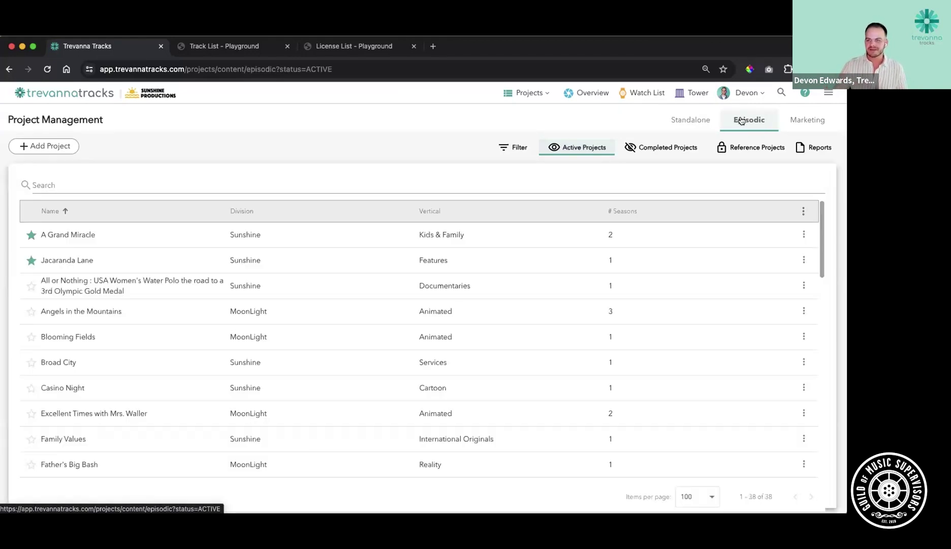
{"action": "left_click", "coordinate": [260, 232]}
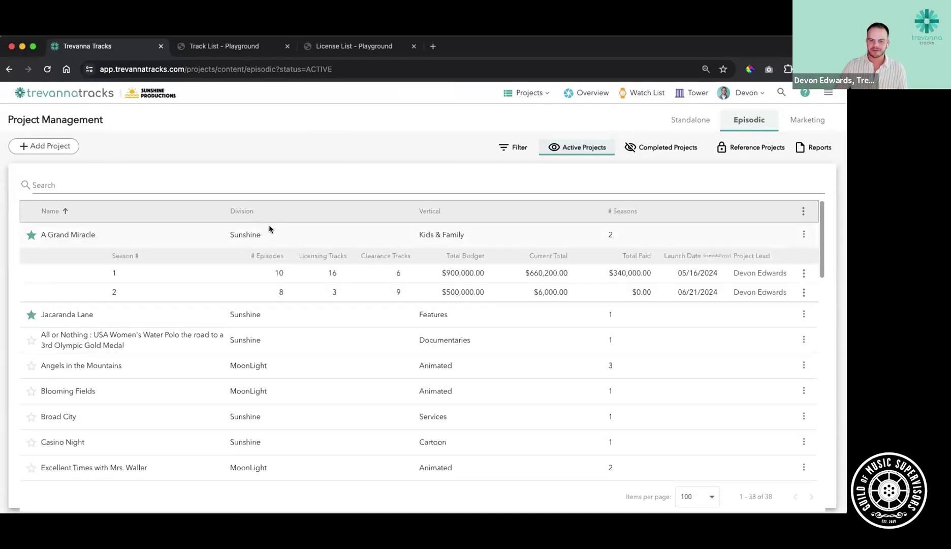
{"action": "left_click", "coordinate": [280, 233]}
{"action": "left_click", "coordinate": [803, 120]}
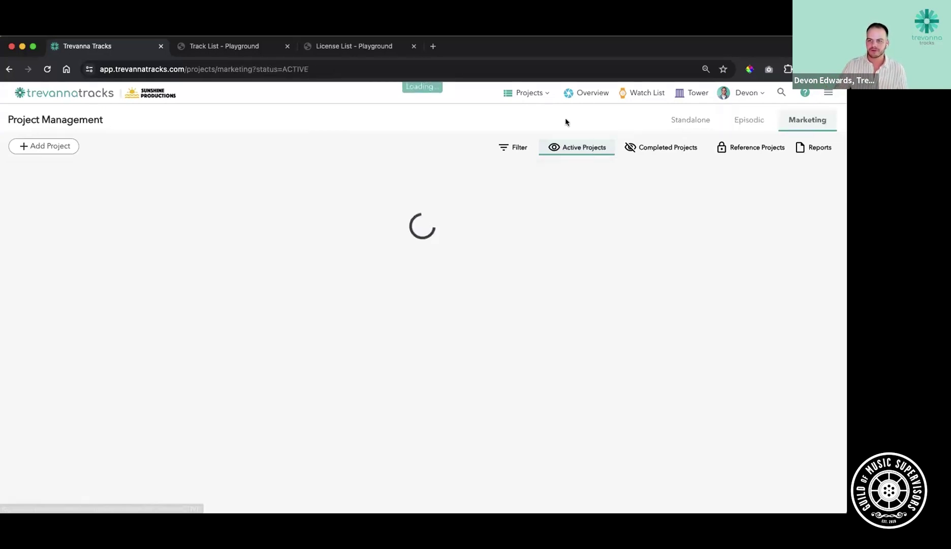
{"action": "left_click", "coordinate": [689, 120]}
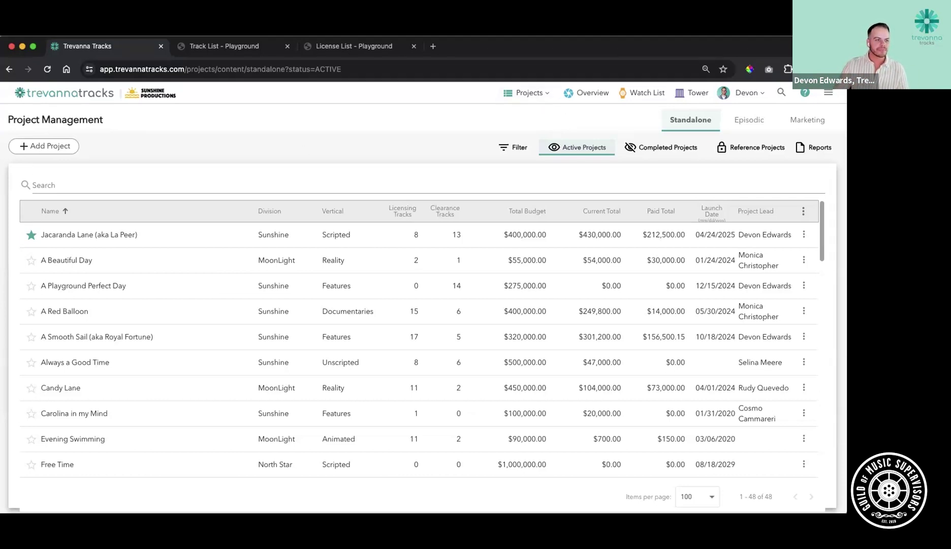
Step: Open the Jacaranda Lane standalone project and sort its clearance tracks by scene number
{"action": "left_click", "coordinate": [112, 237]}
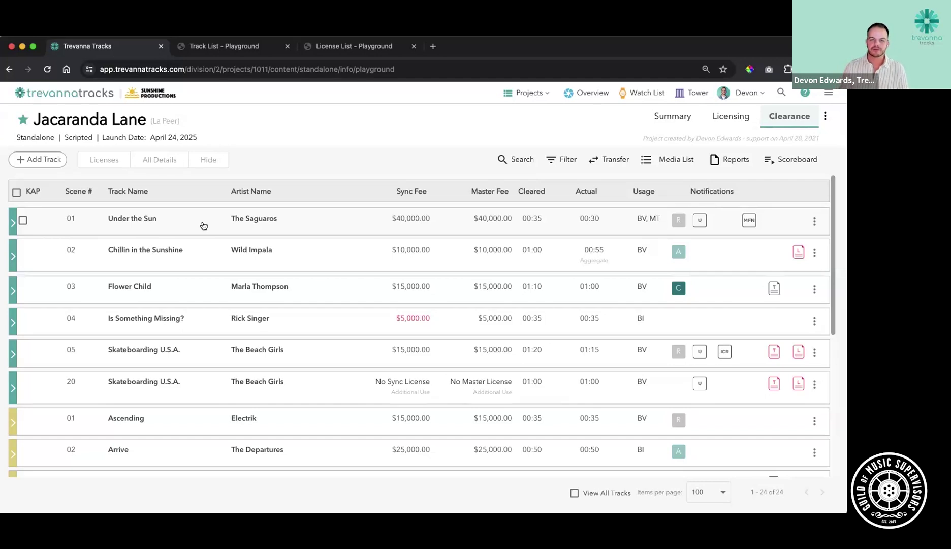
{"action": "left_click", "coordinate": [73, 191]}
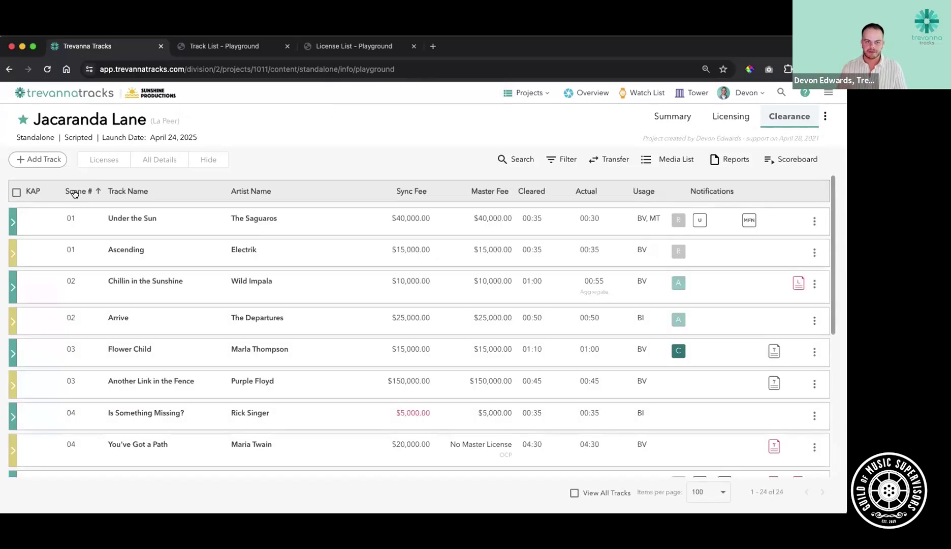
Step: View the Keep, Alt and Pass status choices for the track Under the Sun
{"action": "left_click", "coordinate": [25, 223]}
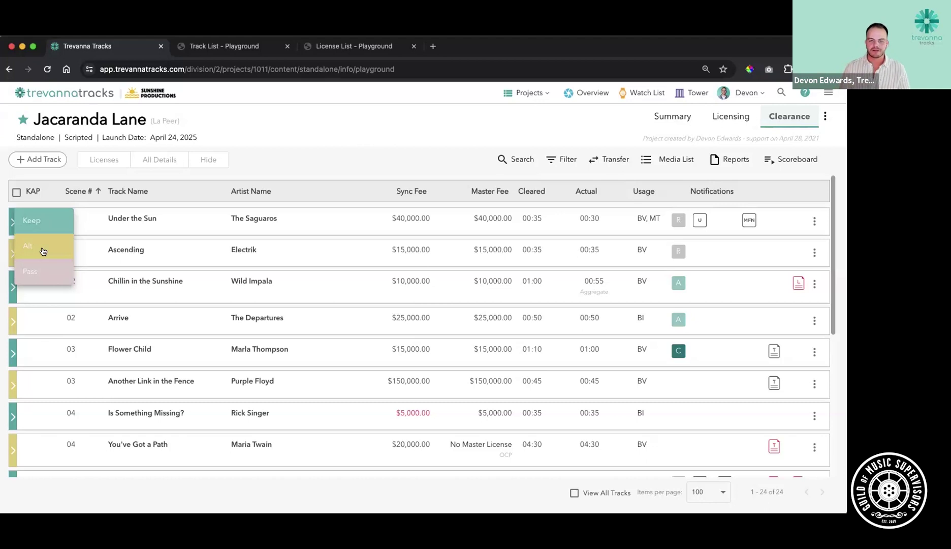
{"action": "left_click", "coordinate": [198, 185]}
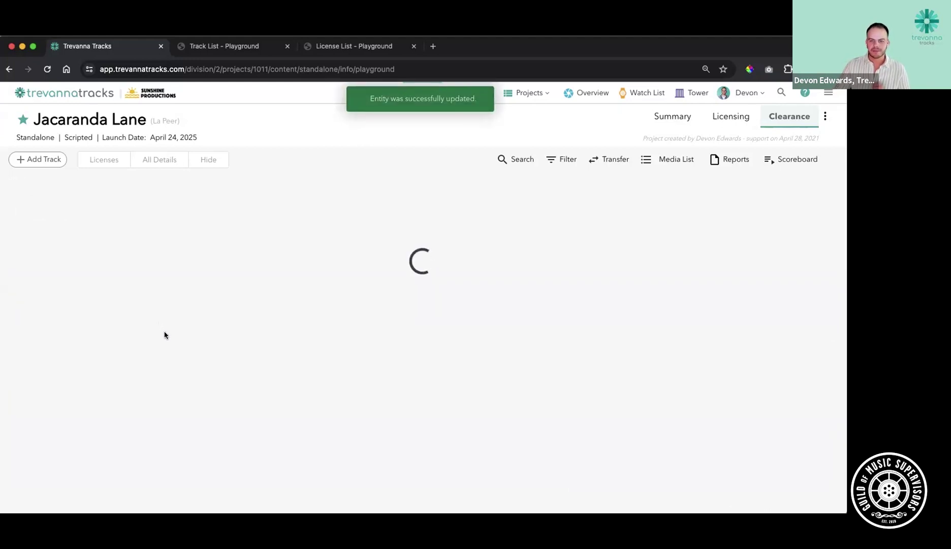
Step: Expand the scene 05 track Skateboarding U.S.A. and examine its licensors' fees, percentage shares, quotes and confirmations
{"action": "left_click", "coordinate": [172, 357]}
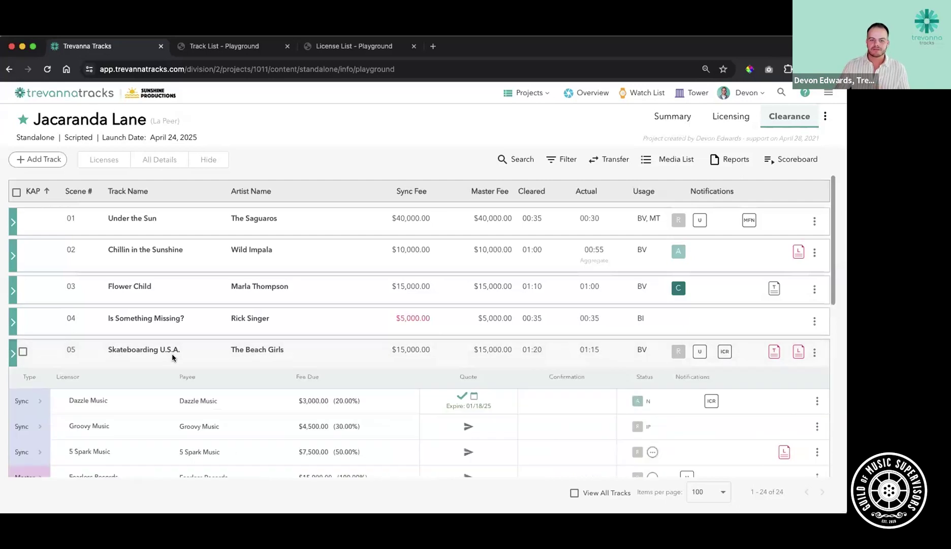
{"action": "scroll", "coordinate": [179, 361], "scroll_direction": "down", "scroll_amount": 1}
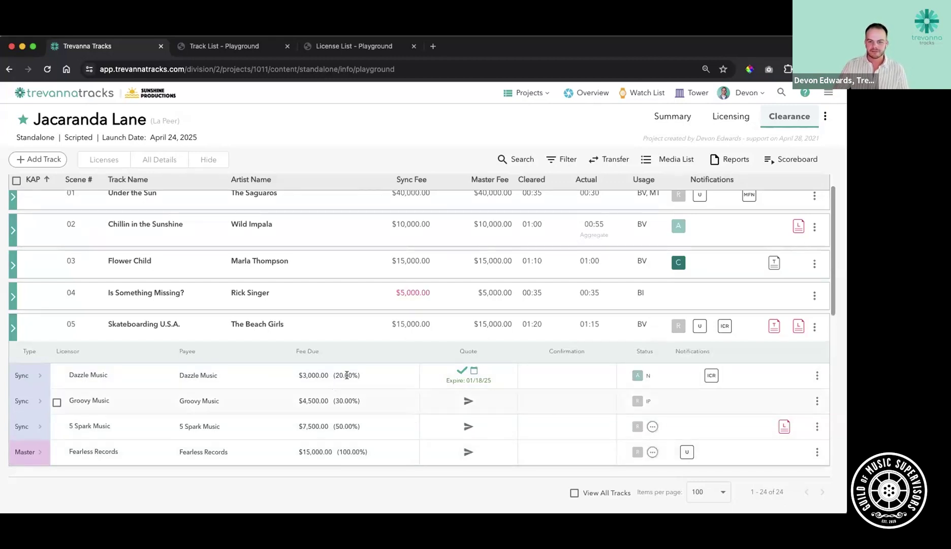
{"action": "left_click_drag", "start_coordinate": [334, 374], "coordinate": [359, 375]}
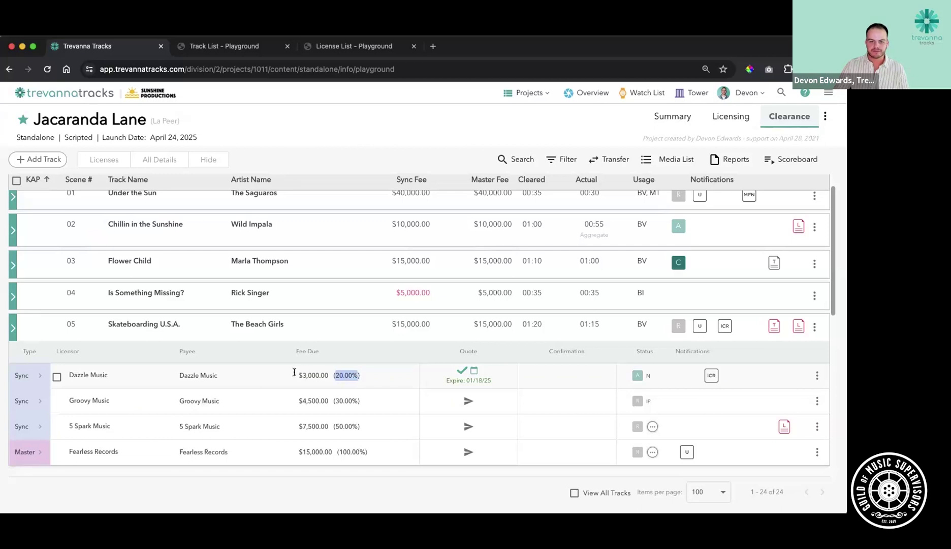
{"action": "left_click_drag", "start_coordinate": [295, 374], "coordinate": [330, 377]}
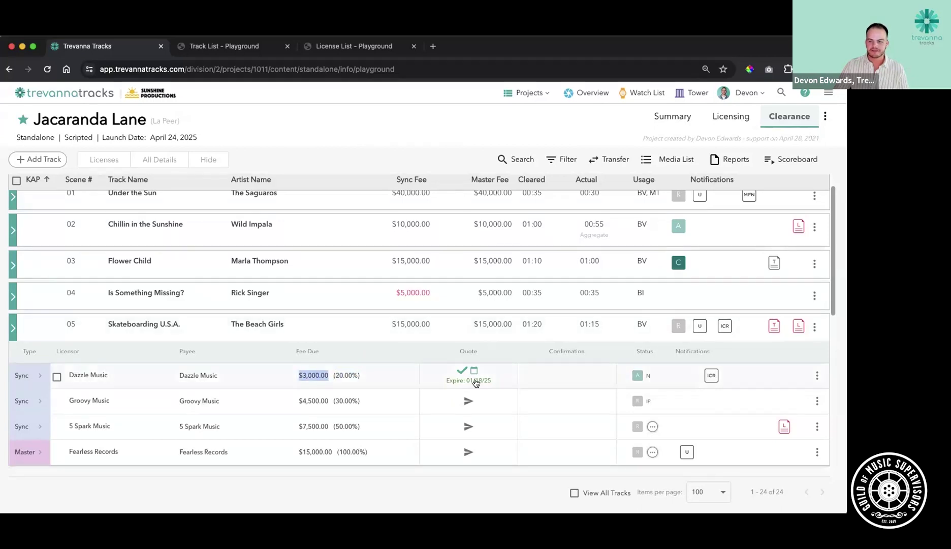
{"action": "left_click_drag", "start_coordinate": [458, 351], "coordinate": [482, 351]}
{"action": "left_click_drag", "start_coordinate": [549, 351], "coordinate": [594, 349]}
{"action": "left_click", "coordinate": [586, 353]}
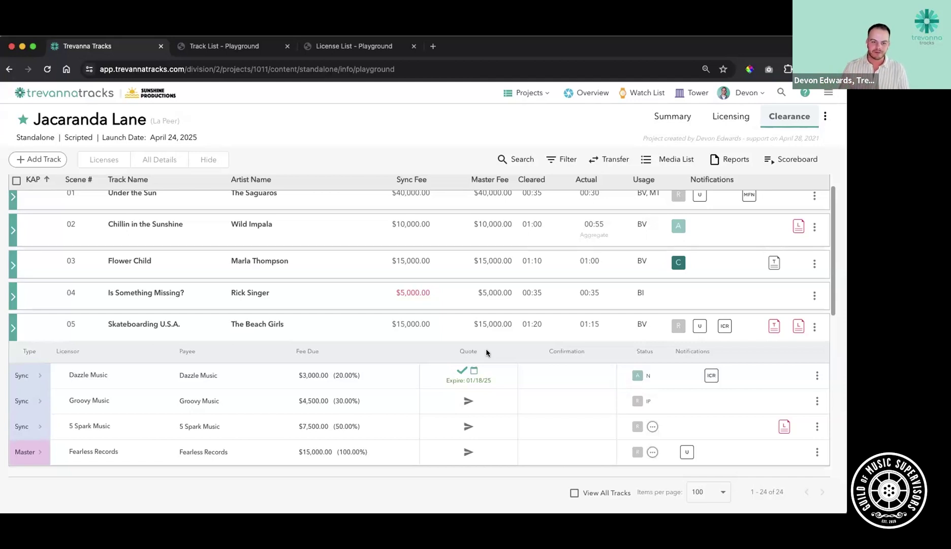
Step: Inspect the writer, publisher and contact details of the 5 Spark Music sync license, then collapse the license and its track
{"action": "left_click", "coordinate": [45, 425]}
{"action": "scroll", "coordinate": [51, 402], "scroll_direction": "down", "scroll_amount": 3}
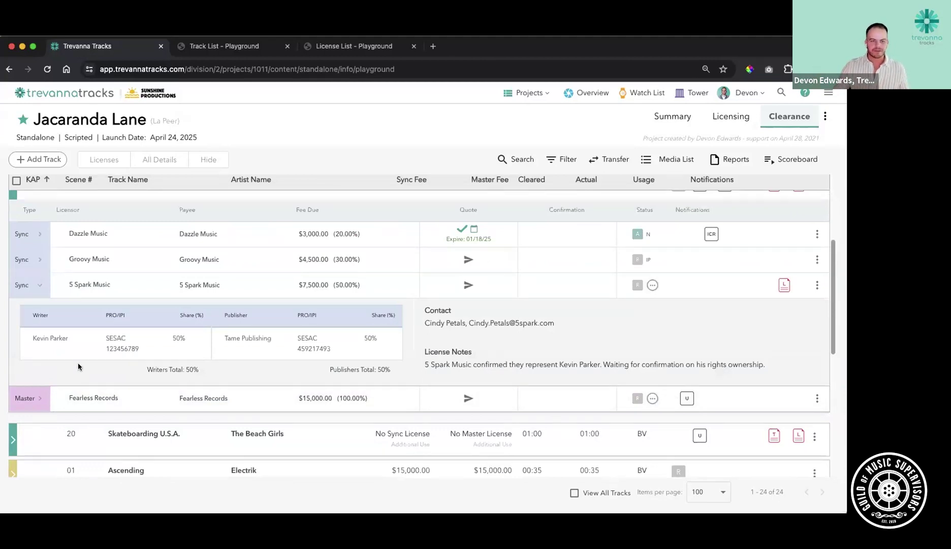
{"action": "left_click", "coordinate": [31, 287]}
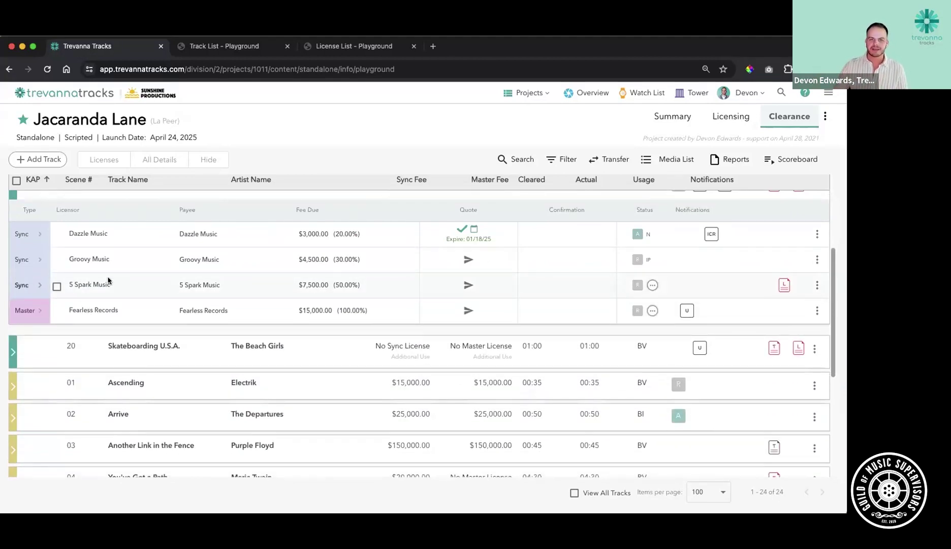
{"action": "scroll", "coordinate": [110, 280], "scroll_direction": "up", "scroll_amount": 2}
{"action": "left_click", "coordinate": [168, 252]}
{"action": "scroll", "coordinate": [66, 251], "scroll_direction": "up", "scroll_amount": 2}
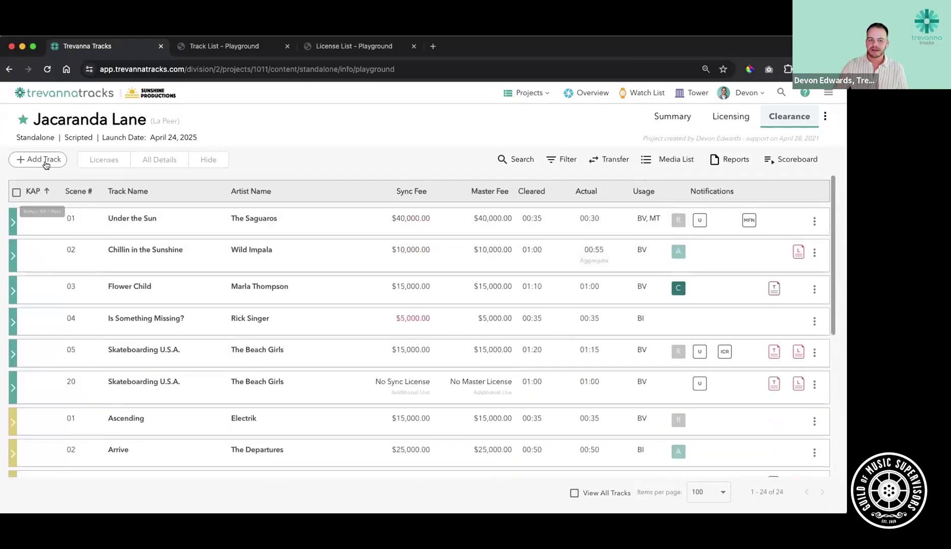
Step: Add a new track to the project by searching for "slow" and choosing the existing song Slow Burn by Kacey Musgraves
{"action": "left_click", "coordinate": [43, 160]}
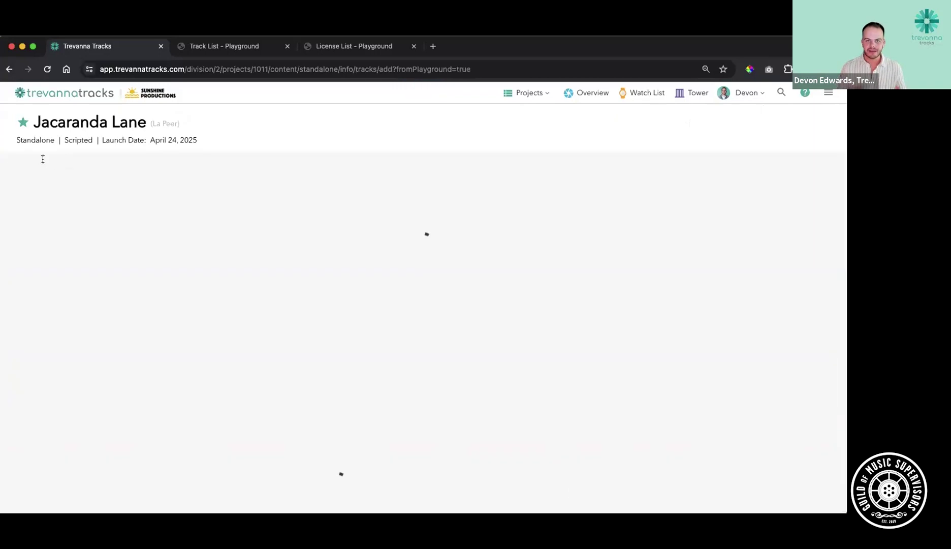
{"action": "left_click", "coordinate": [63, 222]}
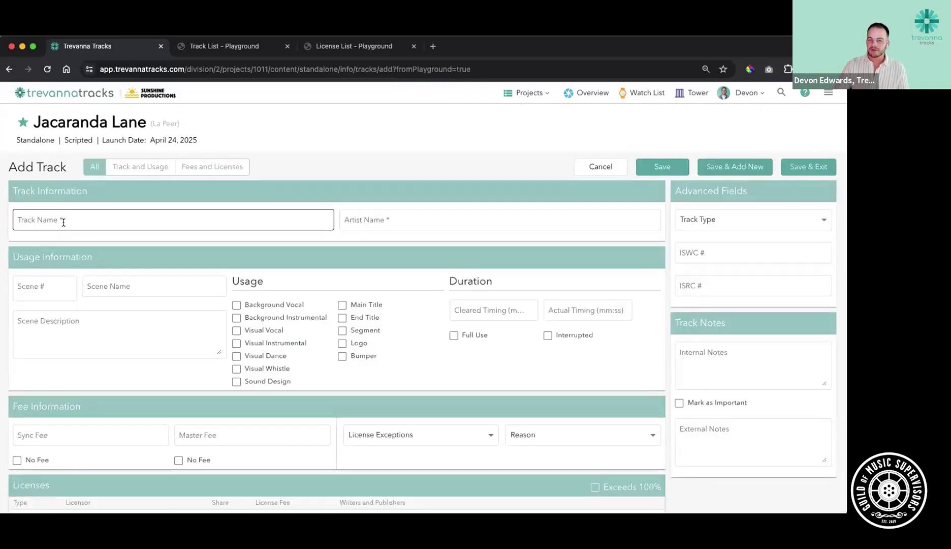
{"action": "left_click", "coordinate": [343, 215]}
{"action": "left_click", "coordinate": [31, 286]}
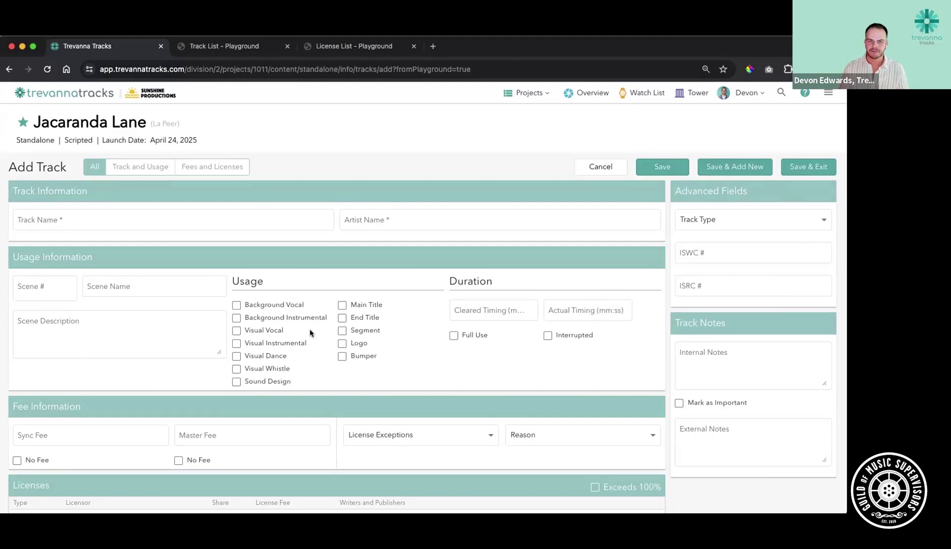
{"action": "left_click", "coordinate": [174, 221]}
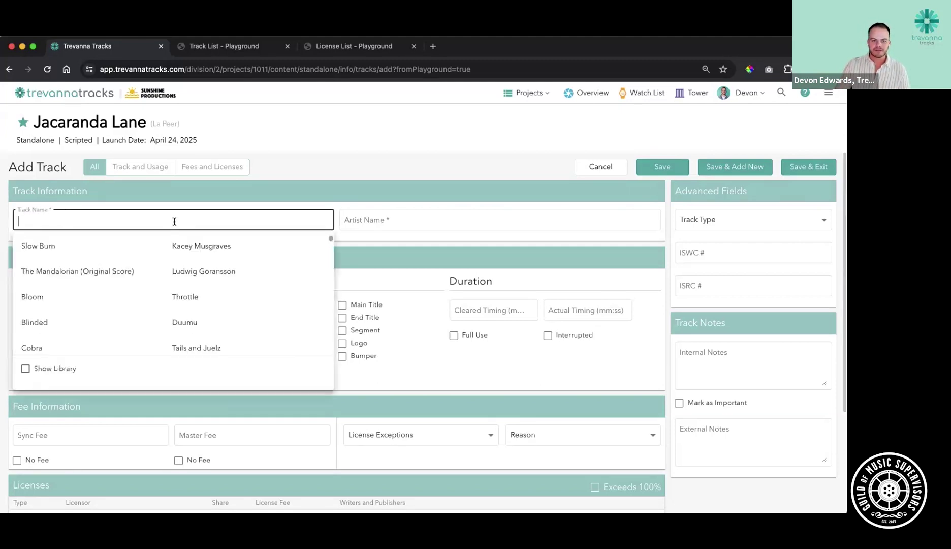
{"action": "type", "text": "slow"}
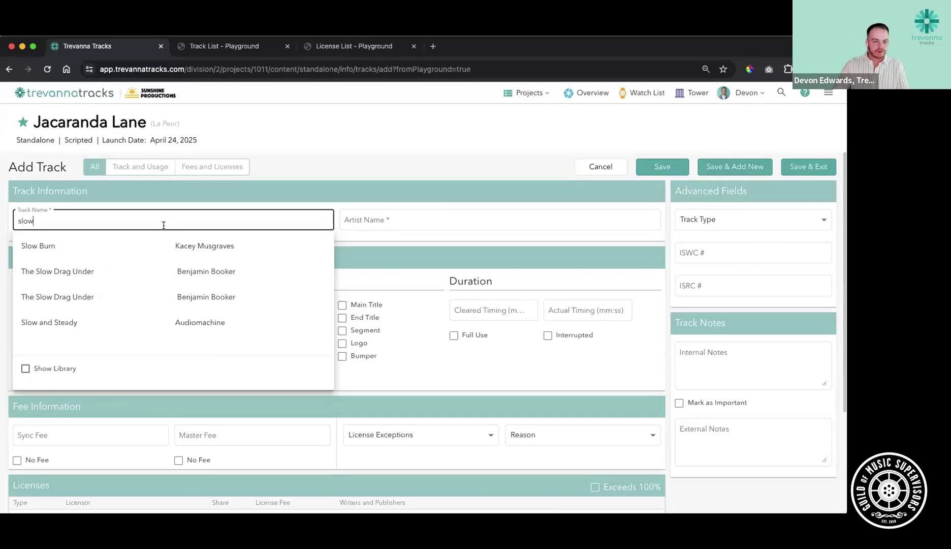
{"action": "left_click", "coordinate": [135, 246]}
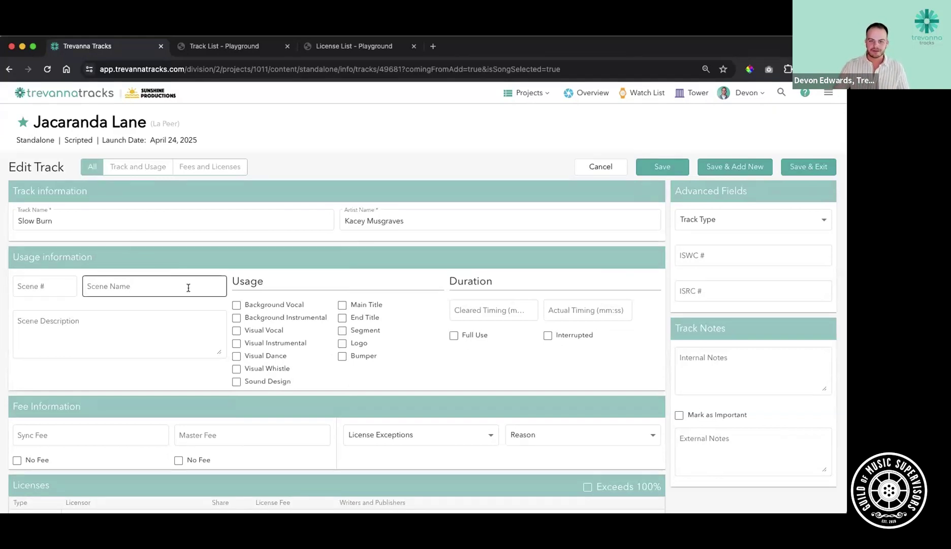
Step: Review Slow Burn's prefilled licenses, set its scene number to 14, and save and exit the track
{"action": "scroll", "coordinate": [189, 289], "scroll_direction": "down", "scroll_amount": 5}
{"action": "scroll", "coordinate": [193, 300], "scroll_direction": "down", "scroll_amount": 1}
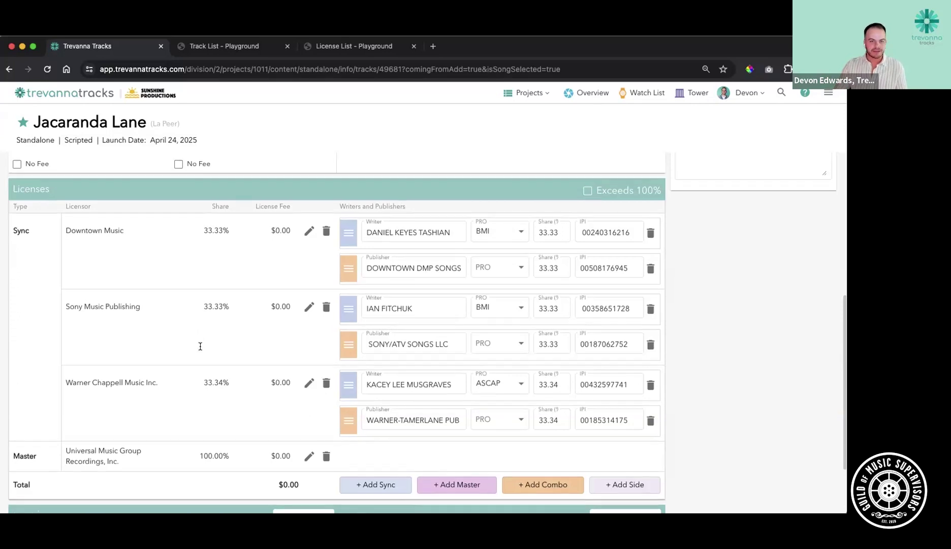
{"action": "left_click", "coordinate": [45, 283]}
{"action": "type", "text": "14"}
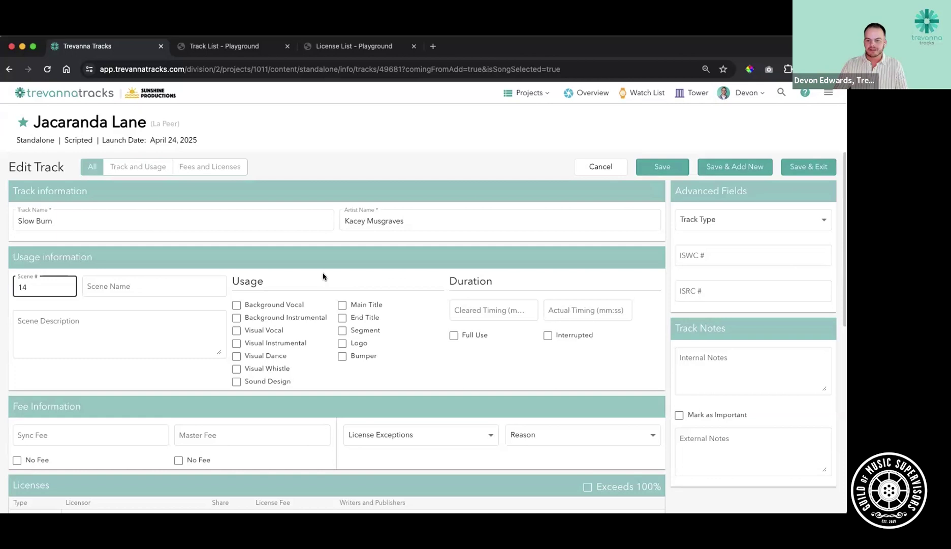
{"action": "left_click", "coordinate": [801, 169]}
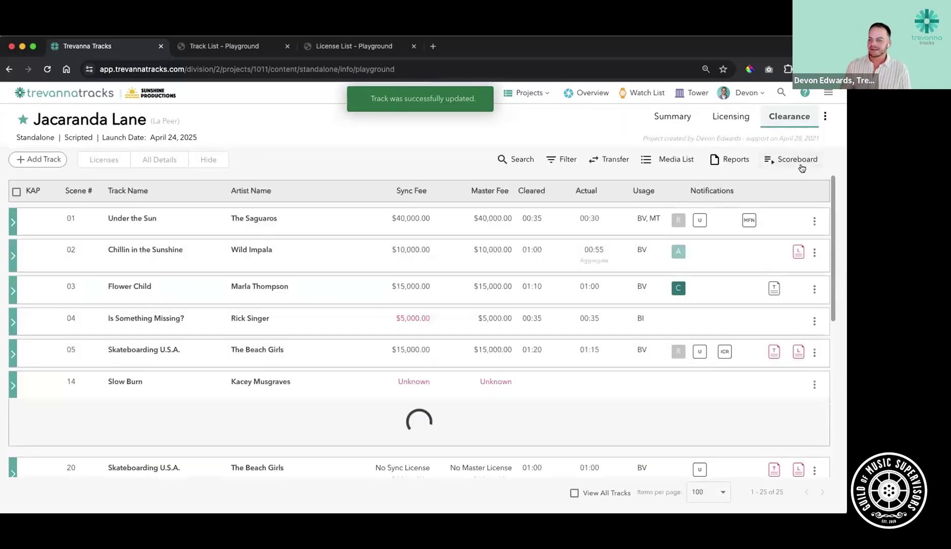
Step: Look over the licensors listed under Slow Burn in the clearance list and collapse the track
{"action": "scroll", "coordinate": [492, 281], "scroll_direction": "up", "scroll_amount": 3}
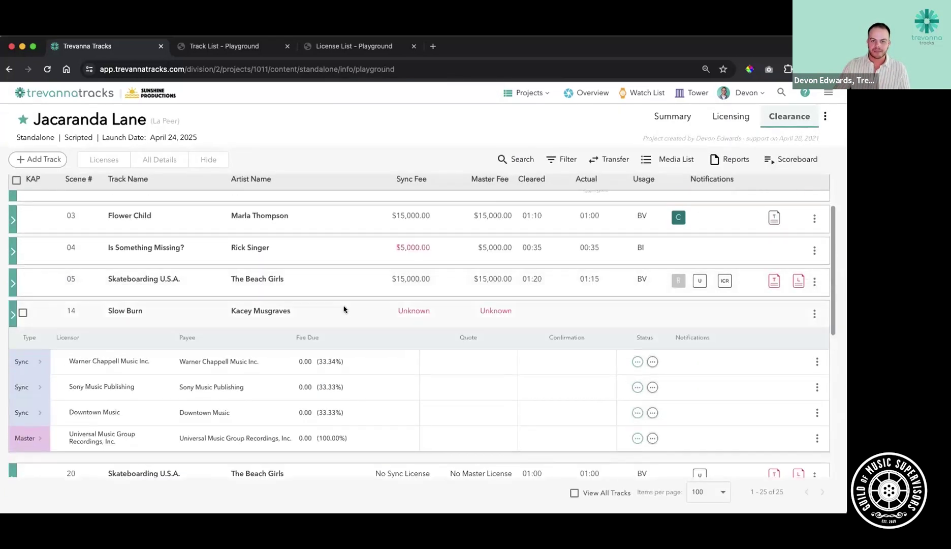
{"action": "left_click", "coordinate": [326, 310]}
{"action": "scroll", "coordinate": [325, 341], "scroll_direction": "up", "scroll_amount": 2}
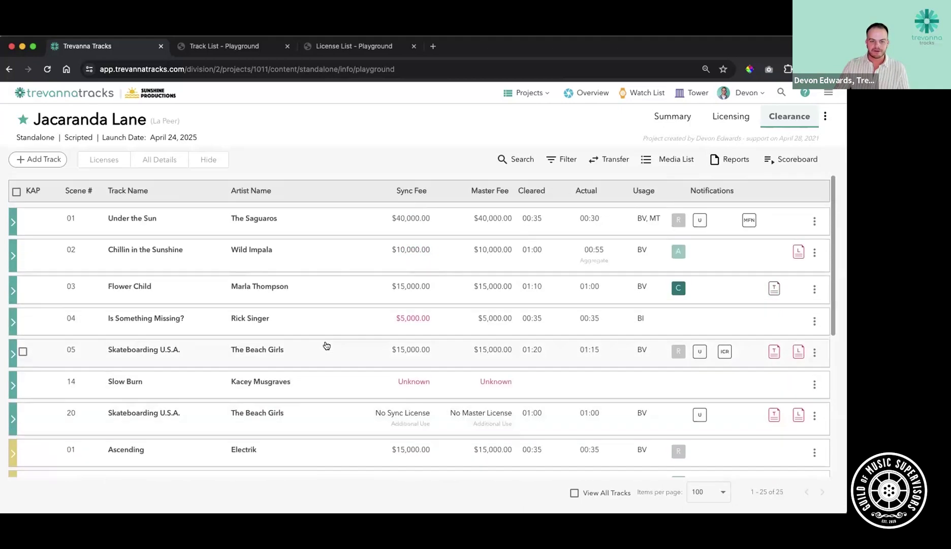
Step: Start another new track named "Back on 74" and choose Jungle as its artist
{"action": "left_click", "coordinate": [38, 161]}
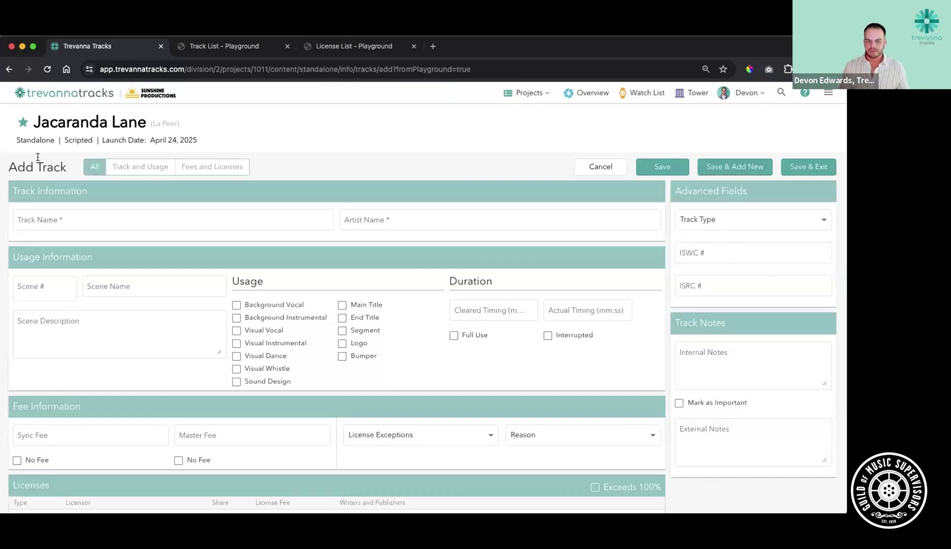
{"action": "left_click", "coordinate": [48, 215]}
{"action": "type", "text": "Bac"}
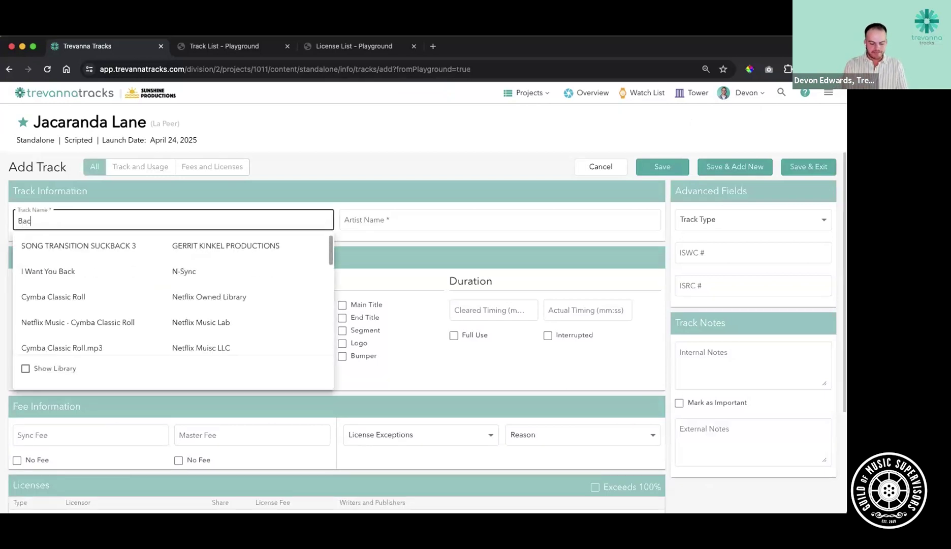
{"action": "type", "text": "k on 74"}
{"action": "key", "text": "Tab"}
{"action": "type", "text": "Jungle"}
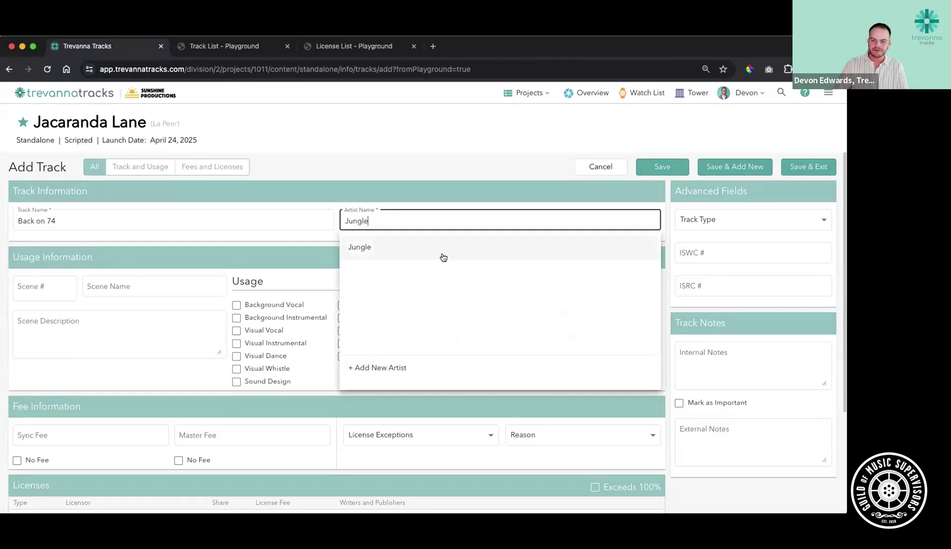
{"action": "left_click", "coordinate": [439, 251]}
{"action": "left_click", "coordinate": [189, 244]}
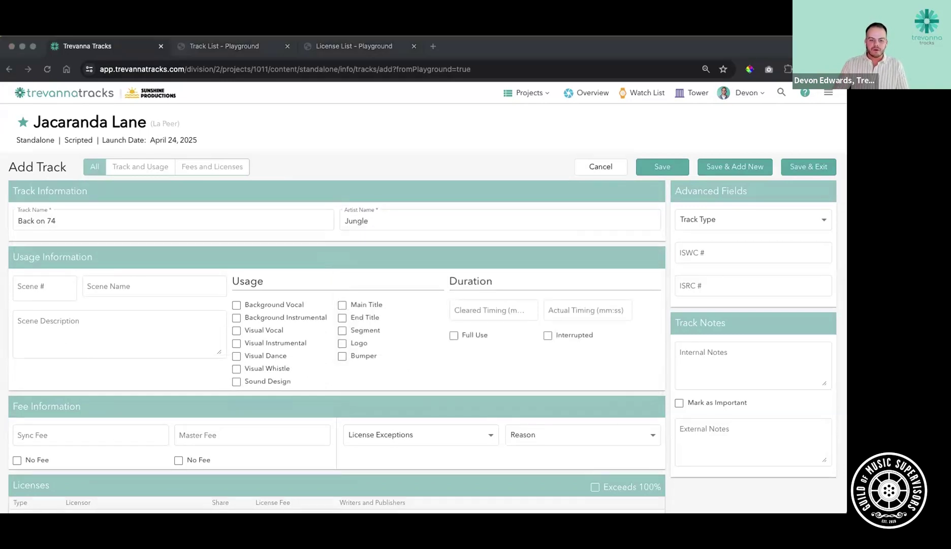
Step: Name the scene "Reflecting on the journey" and describe the character reflecting on his successful first gig, the work done and the work still needed
{"action": "left_click", "coordinate": [142, 285]}
{"action": "type", "text": "Reflecting on the journey"}
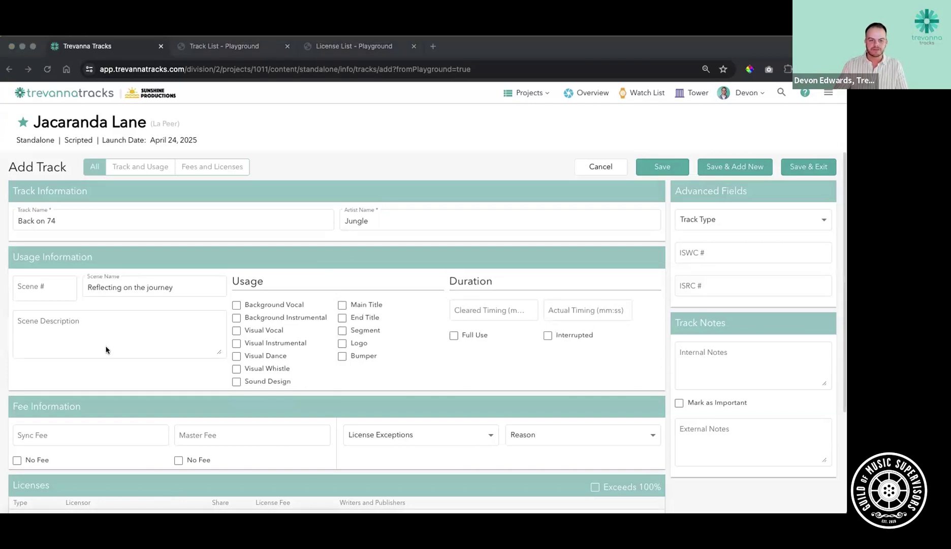
{"action": "left_click", "coordinate": [102, 331]}
{"action": "type", "text": "Nic reflects on his successful first gig, and thinks about all the work he has done to get here. And the work he still needs to do to continue down the right path."}
{"action": "left_click", "coordinate": [128, 375]}
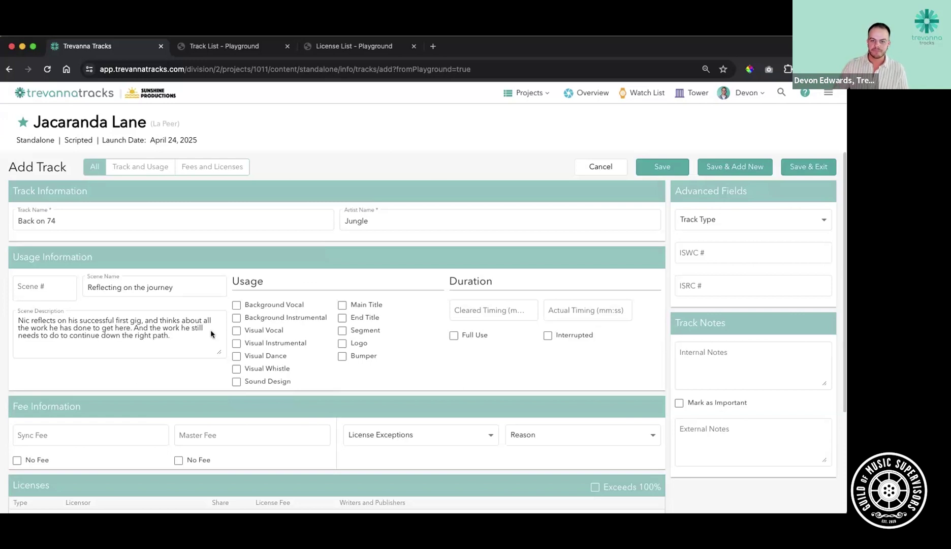
Step: Mark the track's usage as Background Vocal and set its cleared and actual timing to 00:35
{"action": "left_click", "coordinate": [245, 304]}
{"action": "left_click", "coordinate": [470, 310]}
{"action": "type", "text": "35"}
{"action": "left_click", "coordinate": [471, 364]}
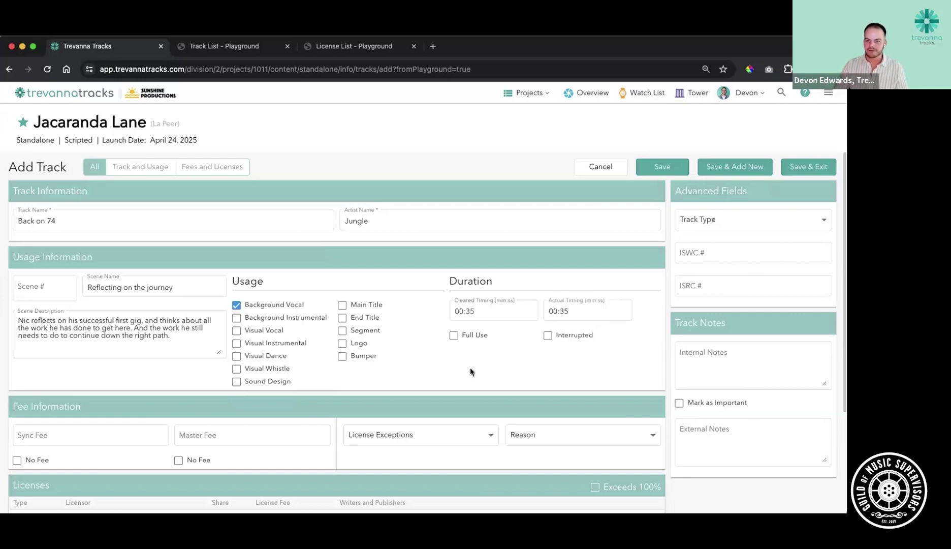
Step: Set both the sync fee and the master fee for "Back on 74" to 10,000
{"action": "scroll", "coordinate": [470, 367], "scroll_direction": "down", "scroll_amount": 3}
{"action": "left_click", "coordinate": [108, 290]}
{"action": "type", "text": "100000"}
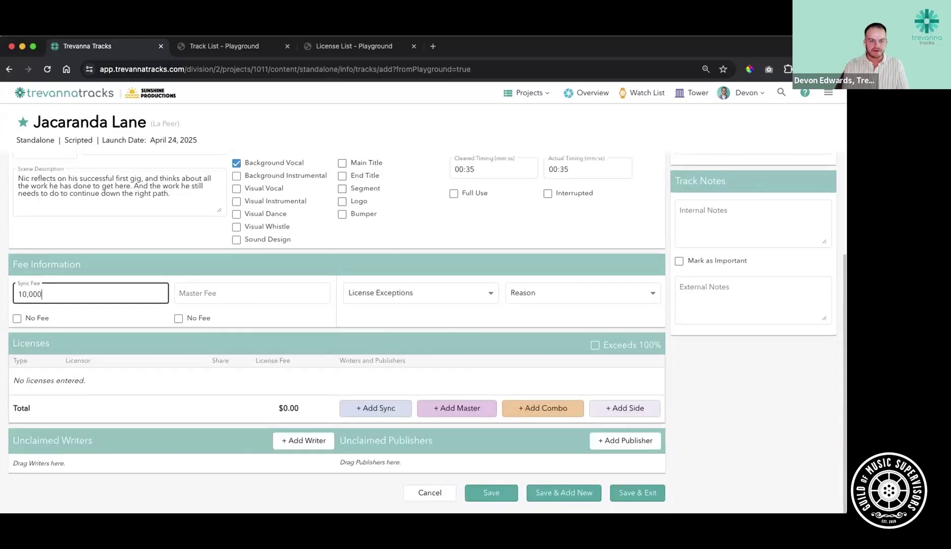
{"action": "key", "text": "Tab"}
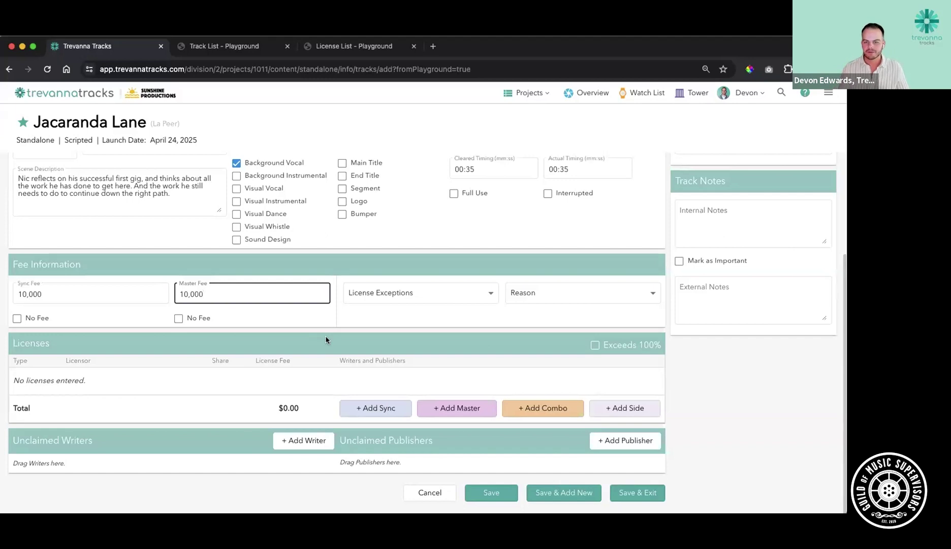
{"action": "left_click", "coordinate": [355, 325]}
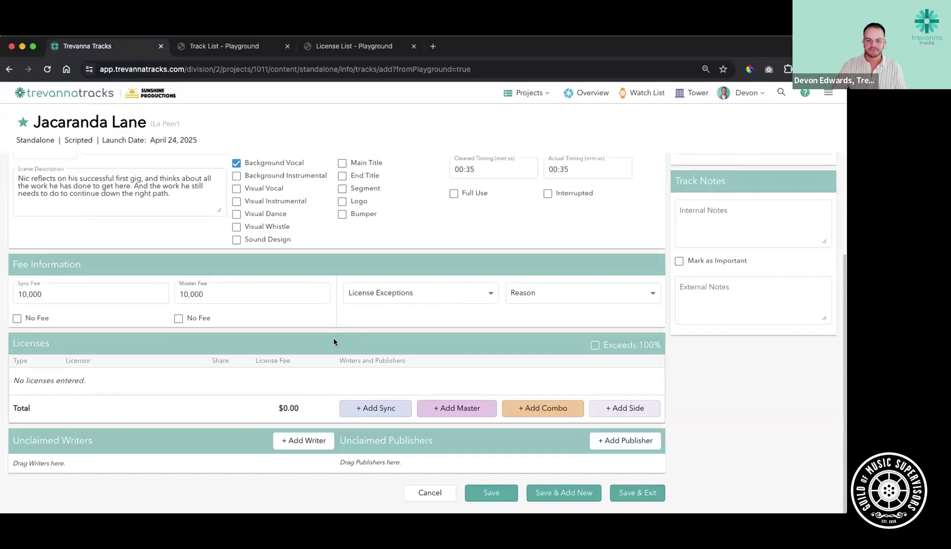
Step: Fill in the track's missing scene number as 15
{"action": "left_click", "coordinate": [362, 408]}
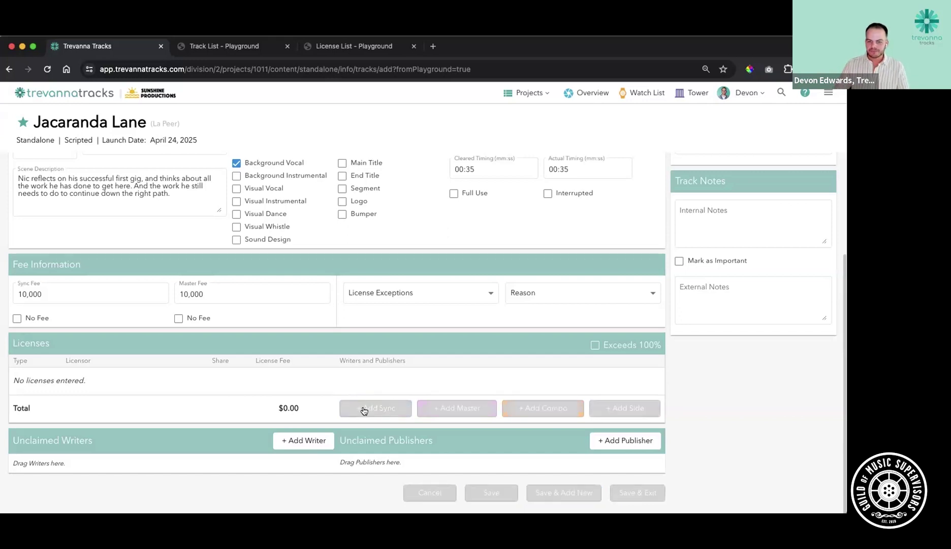
{"action": "scroll", "coordinate": [77, 198], "scroll_direction": "up", "scroll_amount": 1}
{"action": "left_click", "coordinate": [54, 187]}
{"action": "type", "text": "15"}
{"action": "scroll", "coordinate": [280, 355], "scroll_direction": "down", "scroll_amount": 1}
Step: Start a sync license with Kobalt Music as licensor, its first saved contact's e-mail and a 50% fee share
{"action": "left_click", "coordinate": [375, 408]}
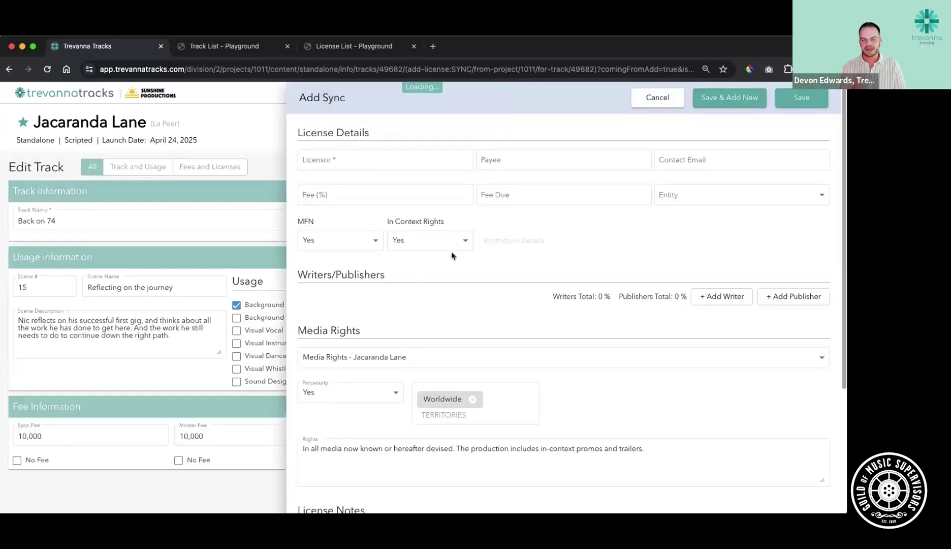
{"action": "left_click", "coordinate": [410, 160]}
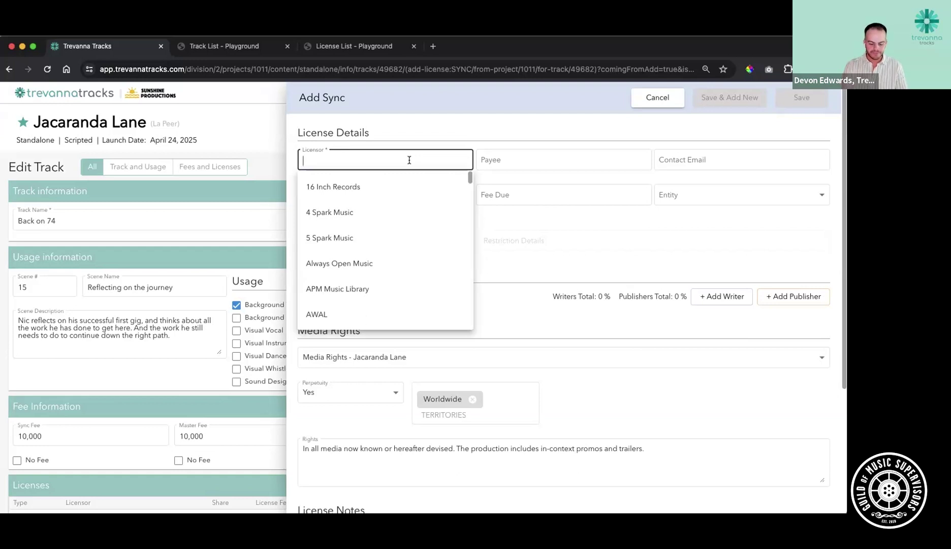
{"action": "type", "text": "koba"}
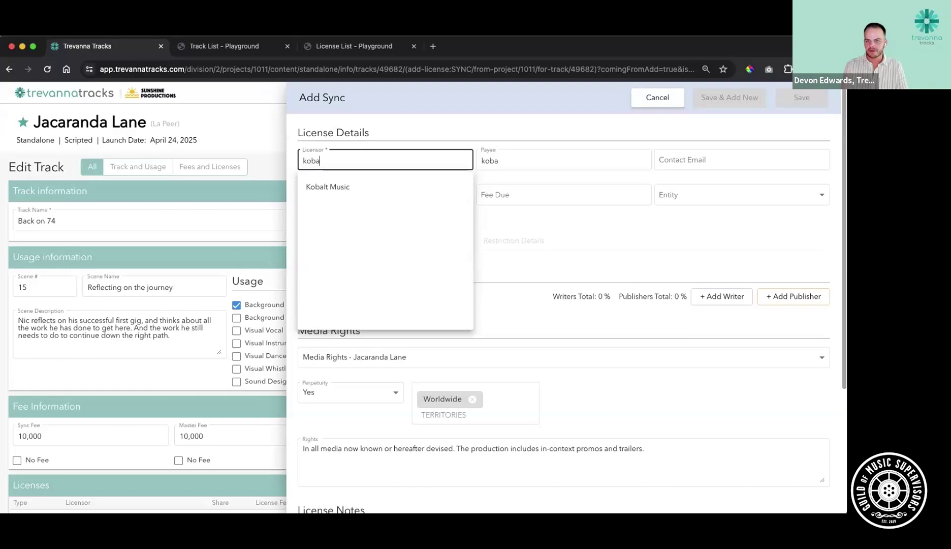
{"action": "left_click", "coordinate": [350, 186]}
{"action": "left_click", "coordinate": [722, 159]}
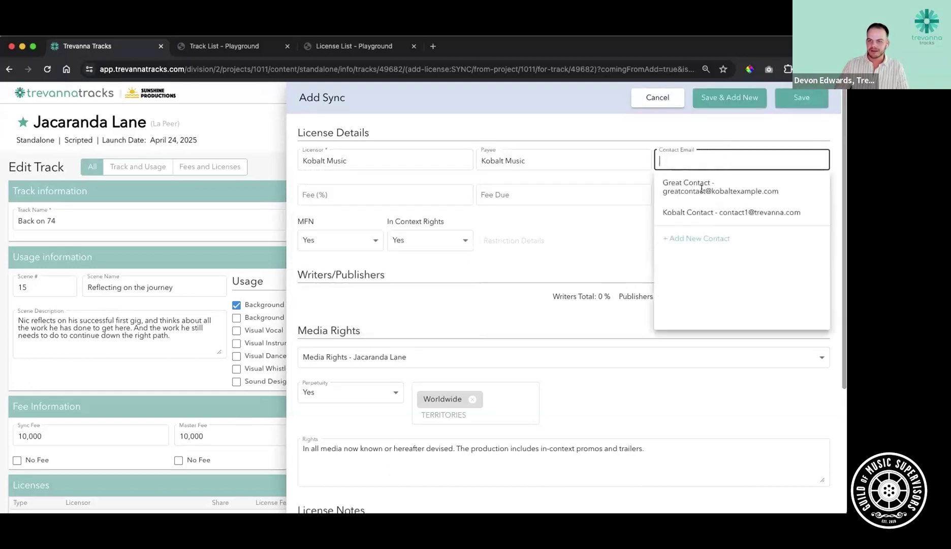
{"action": "left_click", "coordinate": [703, 188]}
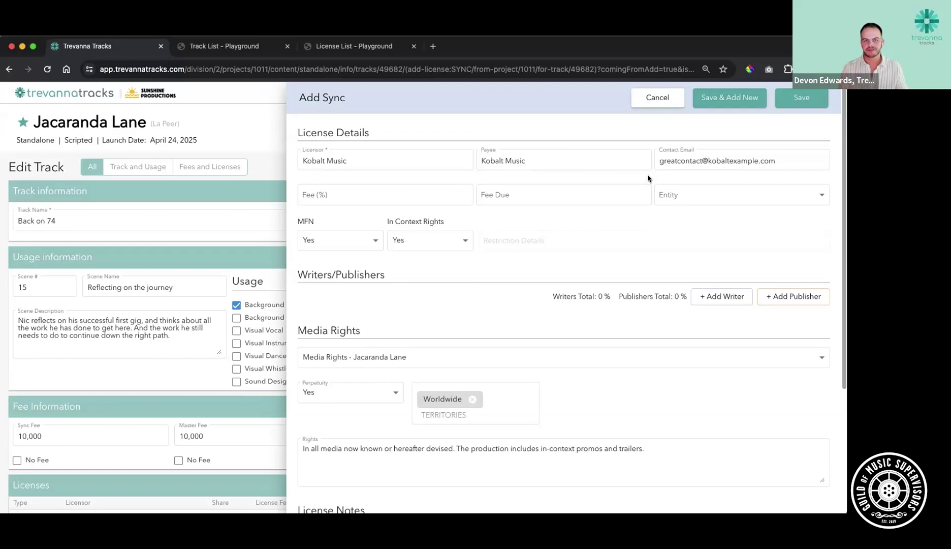
{"action": "left_click", "coordinate": [315, 195]}
{"action": "type", "text": "50"}
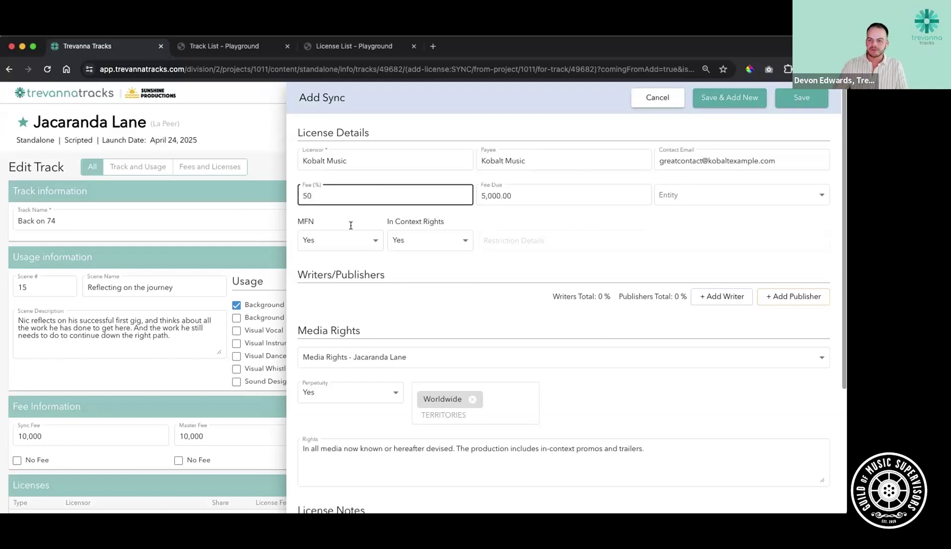
Step: Add Lydia Kitto and Thomas McFarland as writers on the Kobalt Music sync license
{"action": "left_click", "coordinate": [722, 299]}
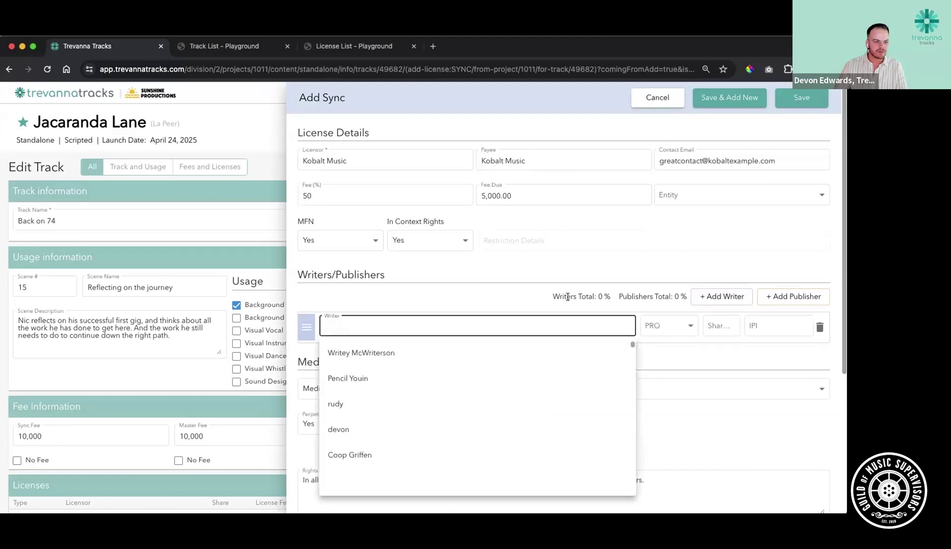
{"action": "type", "text": "lydia"}
{"action": "left_click", "coordinate": [722, 298]}
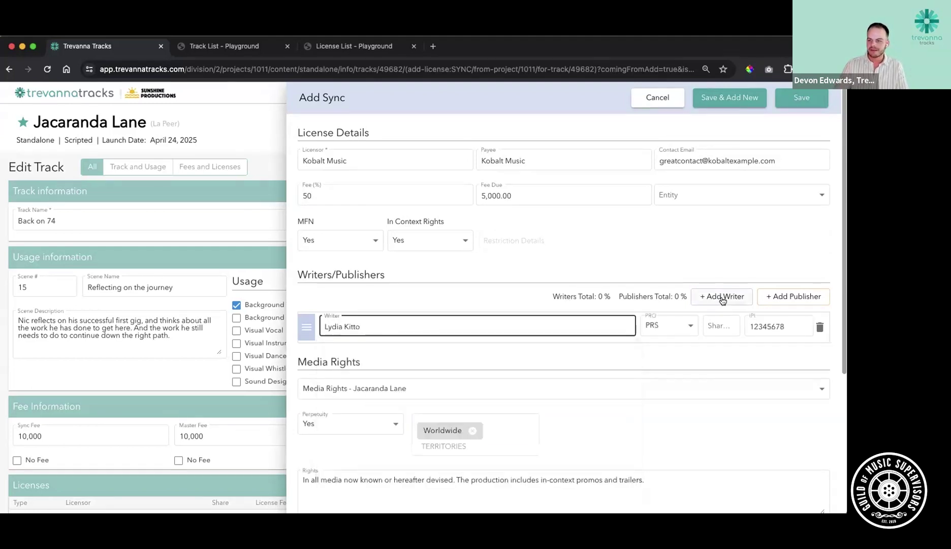
{"action": "type", "text": "thomas"}
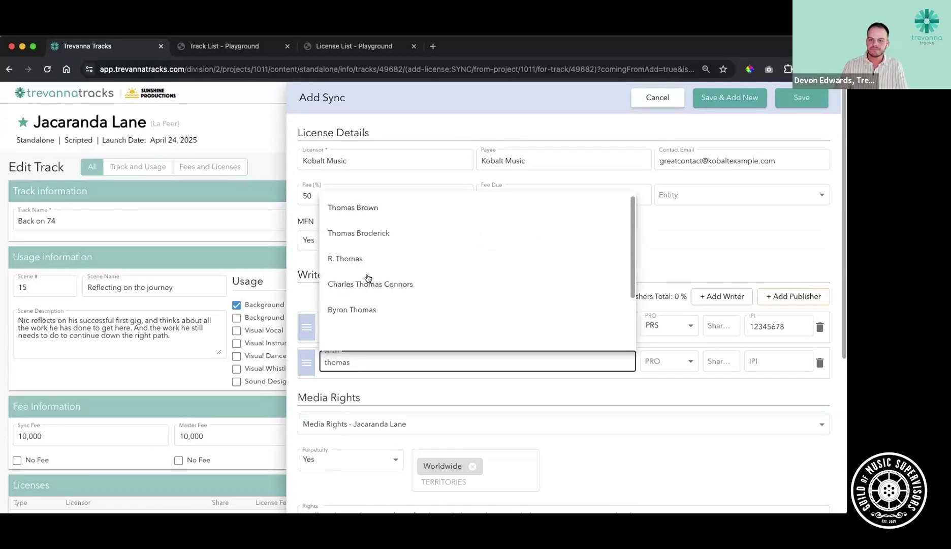
{"action": "scroll", "coordinate": [368, 278], "scroll_direction": "down", "scroll_amount": 2}
{"action": "left_click", "coordinate": [379, 316]}
Step: Set each of the two writers' shares to 25%
{"action": "left_click", "coordinate": [719, 326]}
{"action": "type", "text": "25"}
{"action": "left_click", "coordinate": [720, 360]}
{"action": "type", "text": "25"}
{"action": "left_click", "coordinate": [676, 397]}
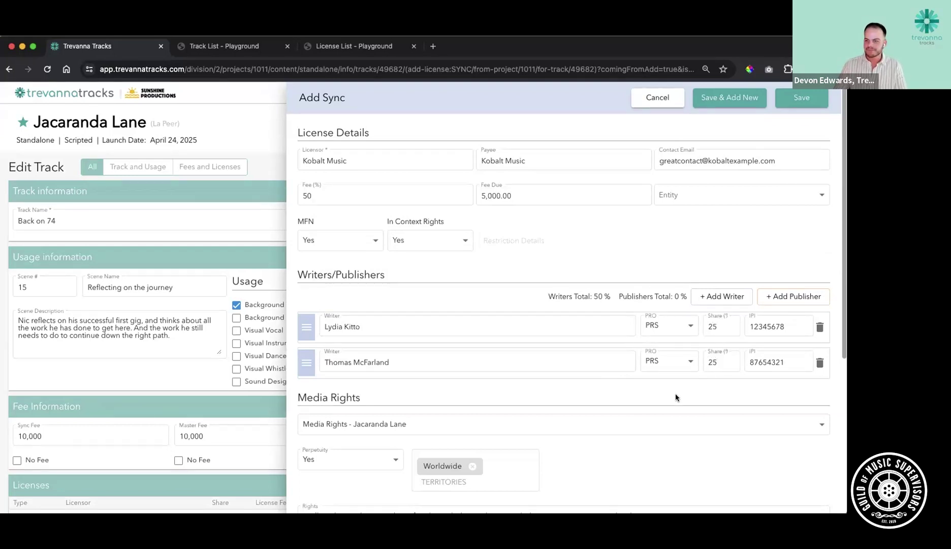
Step: Look over the media rights and finance sections and save the Kobalt Music sync license
{"action": "scroll", "coordinate": [676, 395], "scroll_direction": "down", "scroll_amount": 4}
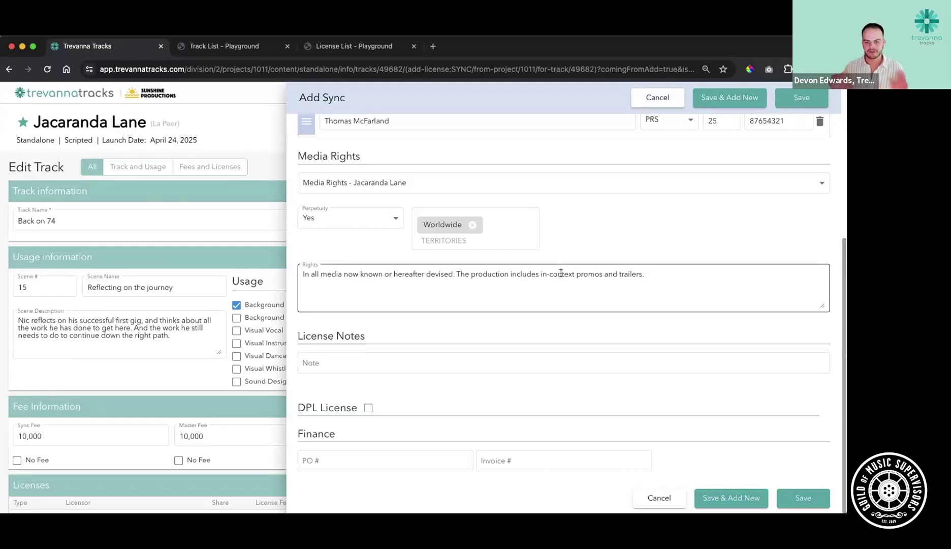
{"action": "scroll", "coordinate": [651, 287], "scroll_direction": "up", "scroll_amount": 4}
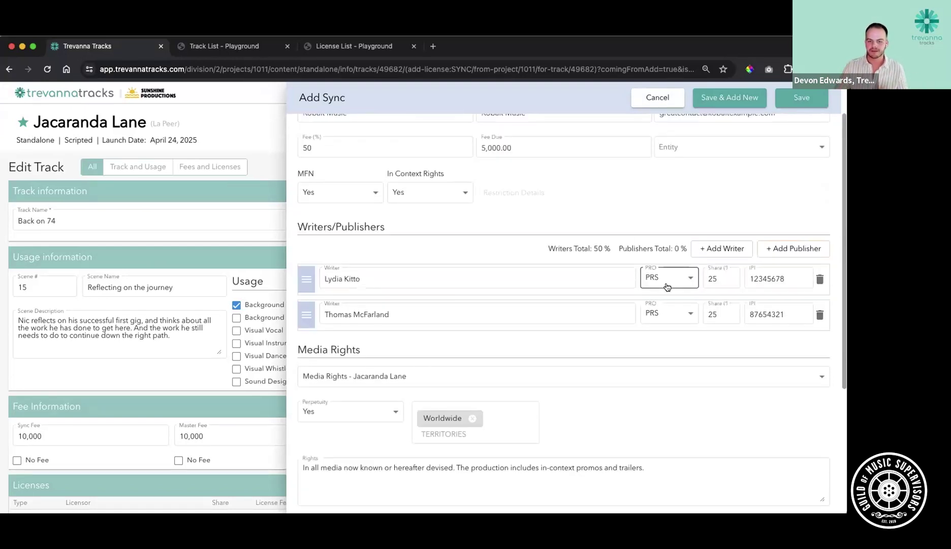
{"action": "scroll", "coordinate": [667, 287], "scroll_direction": "up", "scroll_amount": 1}
{"action": "left_click", "coordinate": [802, 100]}
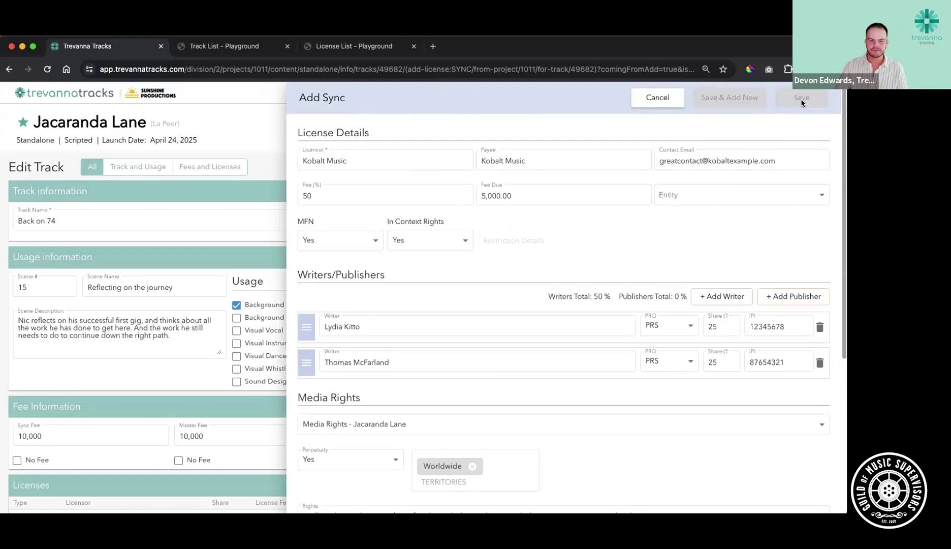
Step: Start a second sync license for the track with Sony Music Publishing as the licensor
{"action": "scroll", "coordinate": [296, 366], "scroll_direction": "down", "scroll_amount": 1}
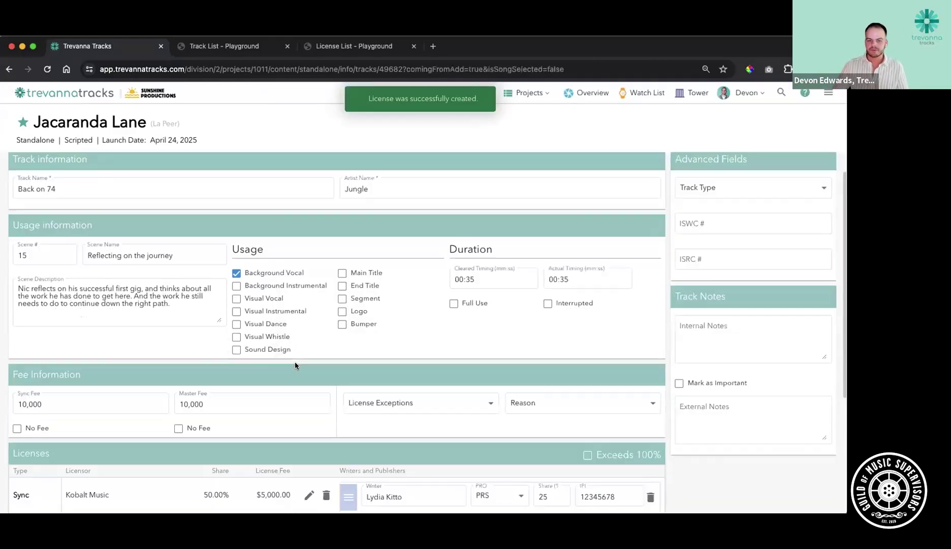
{"action": "scroll", "coordinate": [297, 361], "scroll_direction": "down", "scroll_amount": 4}
{"action": "left_click", "coordinate": [361, 391]}
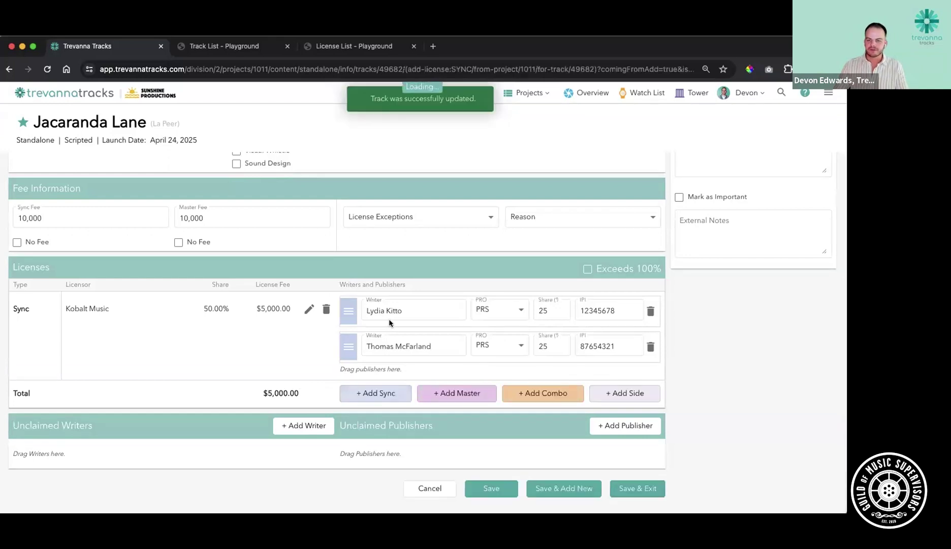
{"action": "left_click", "coordinate": [359, 160]}
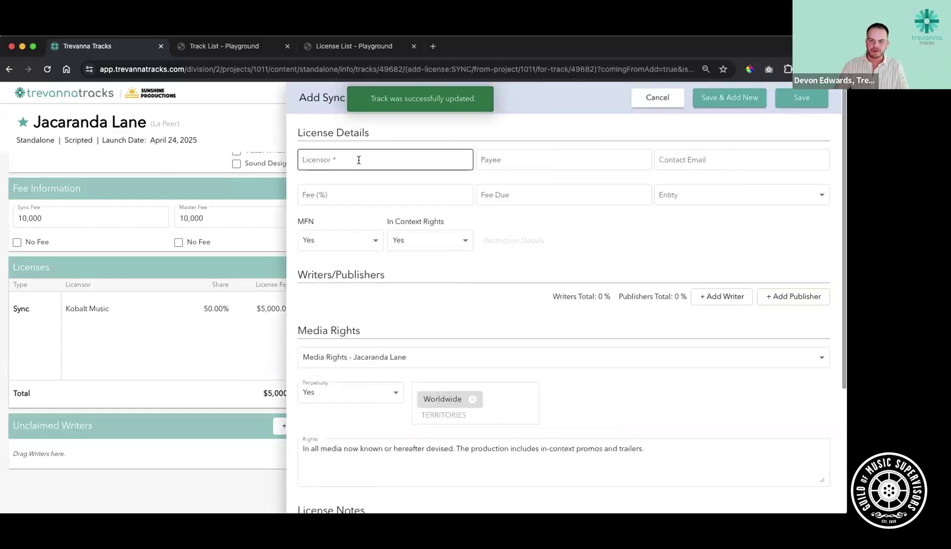
{"action": "type", "text": "sony"}
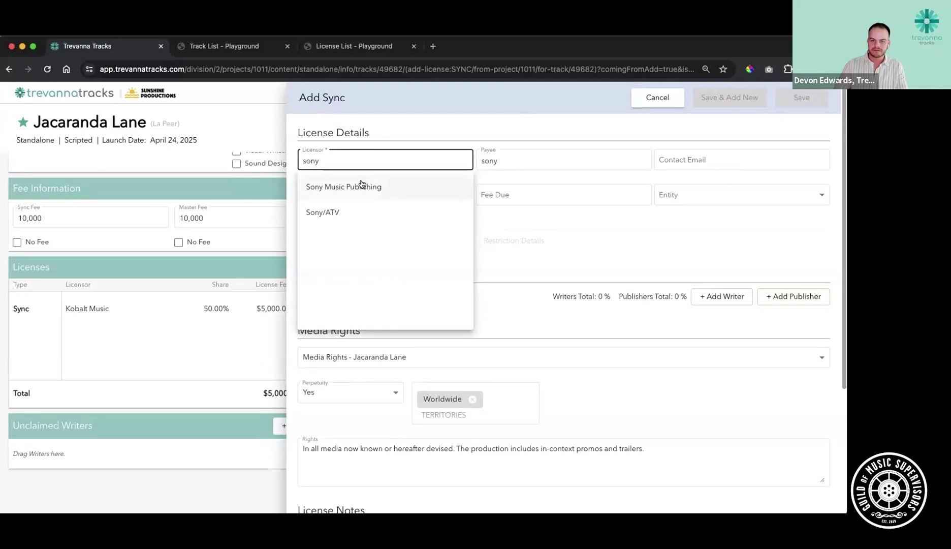
{"action": "left_click", "coordinate": [448, 184]}
Step: Choose Sony's first saved contact e-mail, set the fee share to 50% and save the license
{"action": "left_click", "coordinate": [708, 155]}
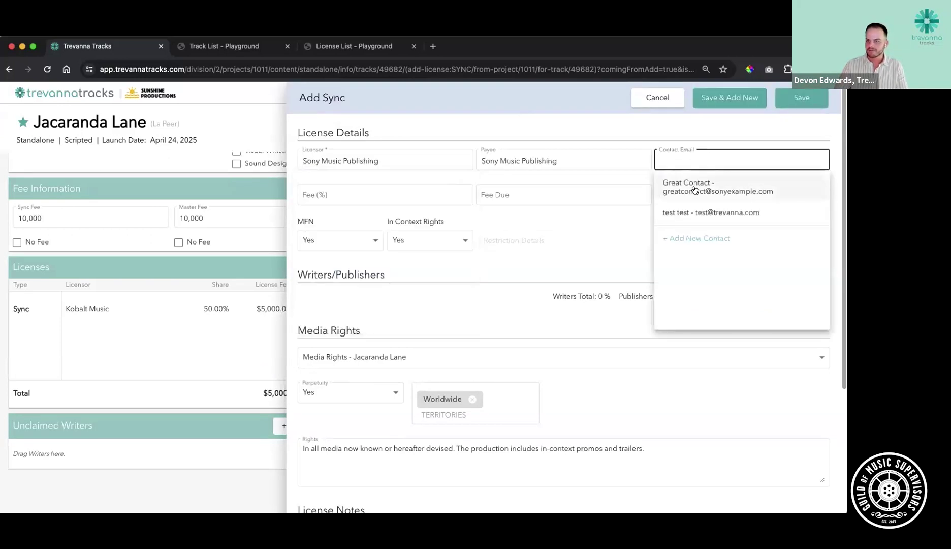
{"action": "left_click", "coordinate": [696, 189]}
{"action": "left_click", "coordinate": [394, 193]}
{"action": "type", "text": "50"}
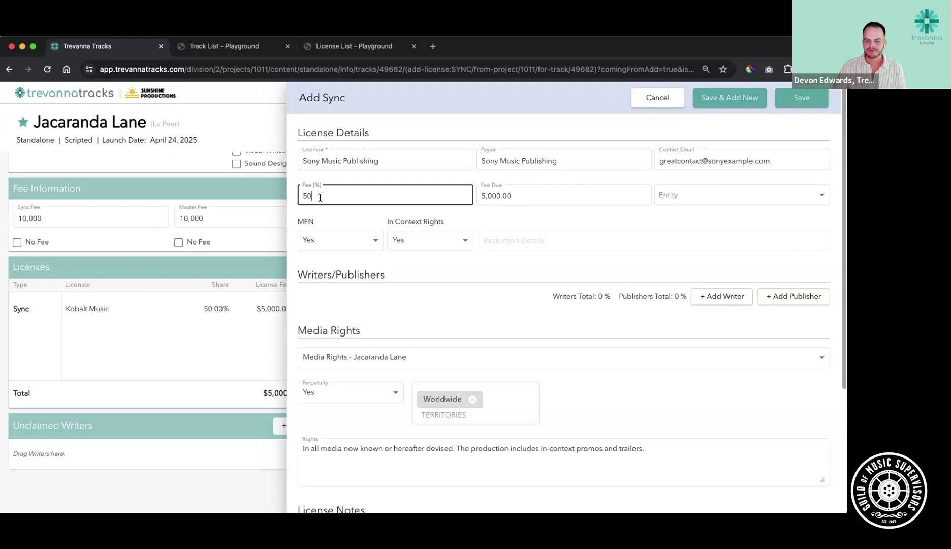
{"action": "left_click", "coordinate": [803, 97]}
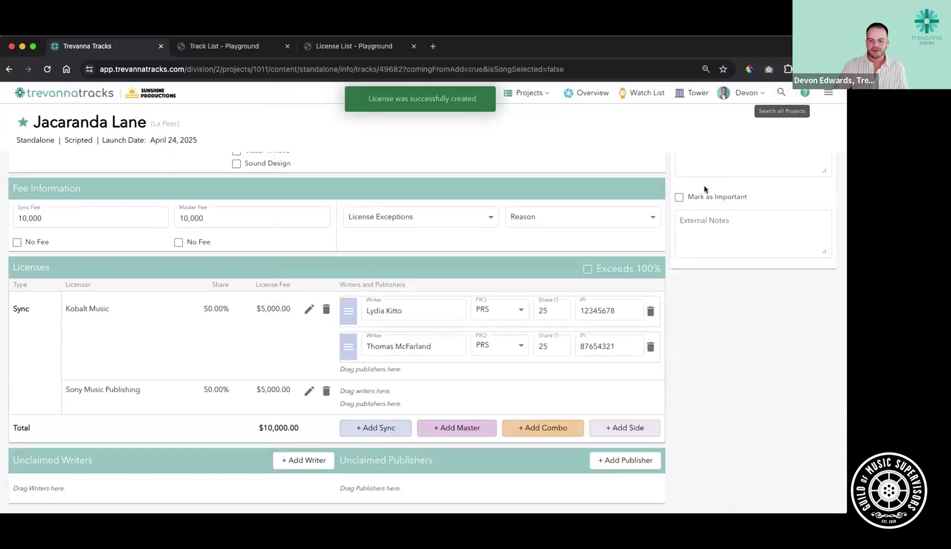
Step: Add and save a master license with AWAL as licensor, a saved contact's e-mail and a 100% fee share
{"action": "left_click", "coordinate": [463, 430]}
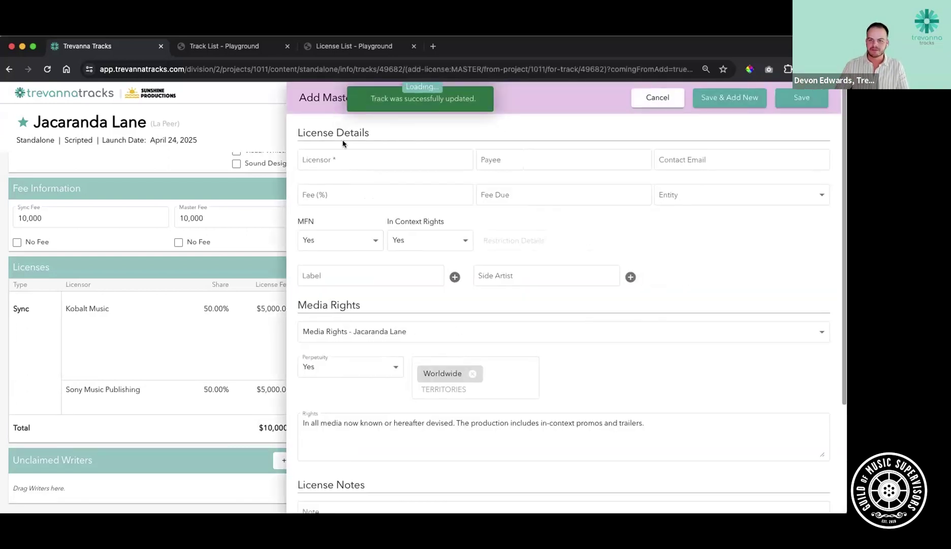
{"action": "left_click", "coordinate": [342, 160]}
{"action": "type", "text": "awal"}
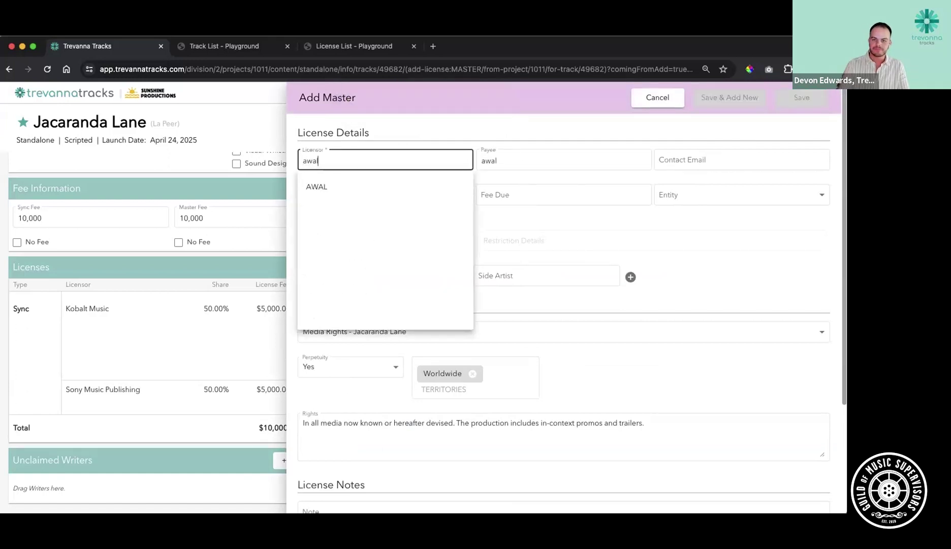
{"action": "left_click", "coordinate": [322, 183]}
{"action": "left_click", "coordinate": [744, 160]}
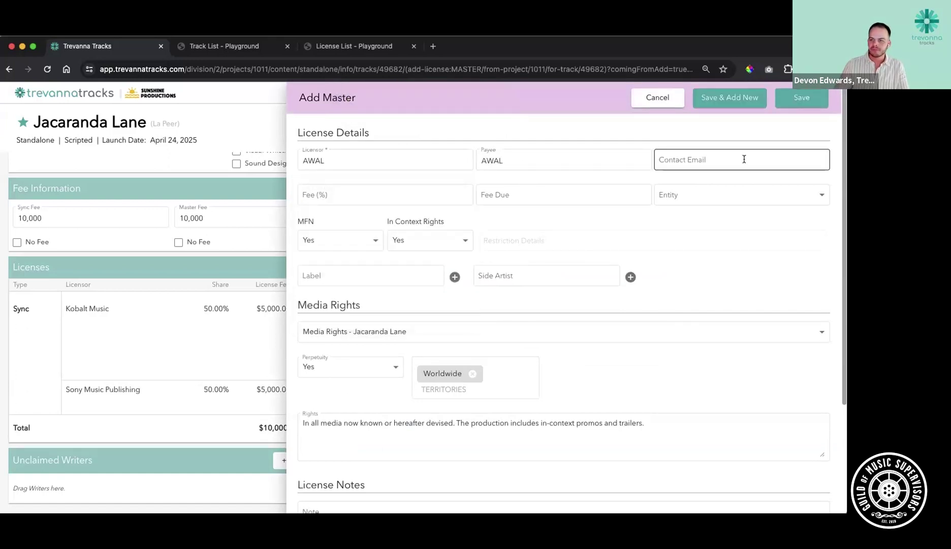
{"action": "left_click", "coordinate": [709, 211]}
{"action": "left_click", "coordinate": [370, 194]}
{"action": "type", "text": "100"}
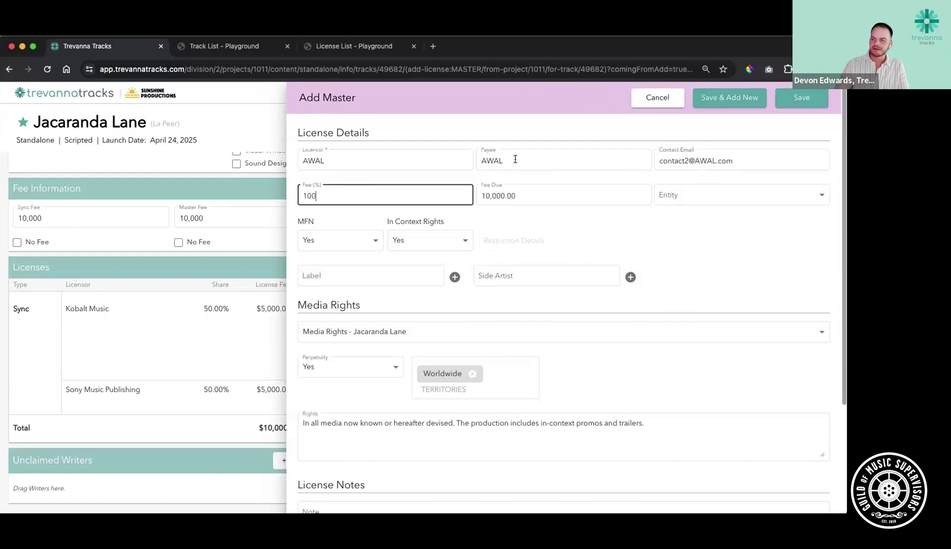
{"action": "left_click", "coordinate": [792, 99]}
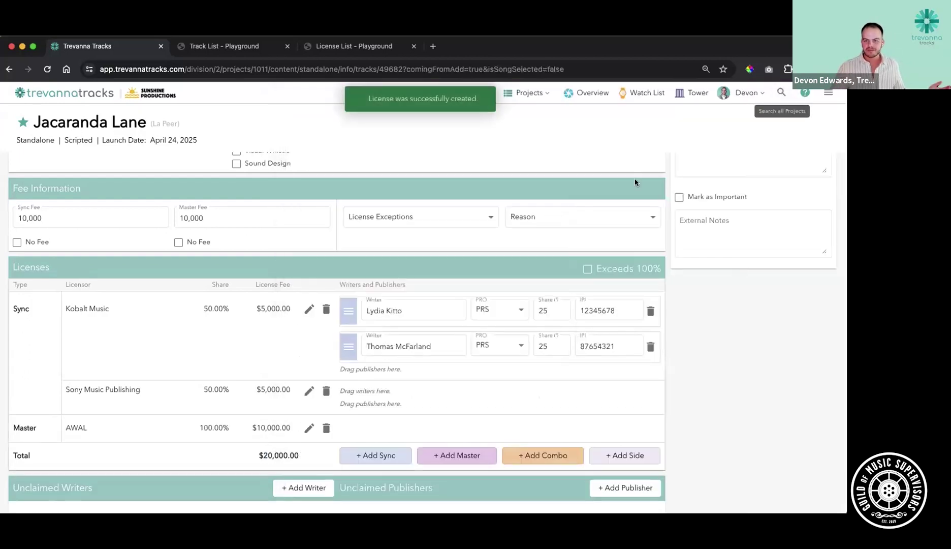
Step: Review the completed track details, save the track and return to the clearance list
{"action": "scroll", "coordinate": [669, 258], "scroll_direction": "up", "scroll_amount": 3}
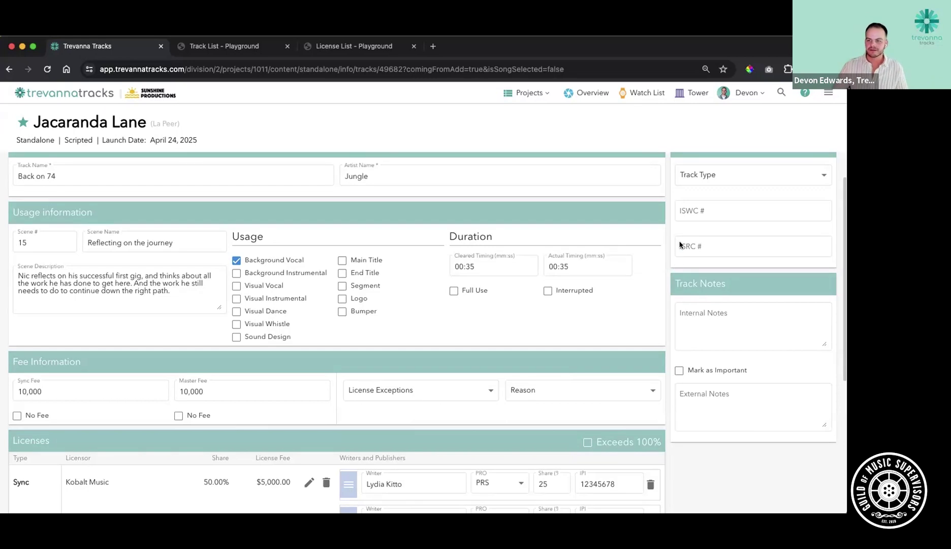
{"action": "scroll", "coordinate": [667, 289], "scroll_direction": "down", "scroll_amount": 4}
{"action": "left_click", "coordinate": [637, 489]}
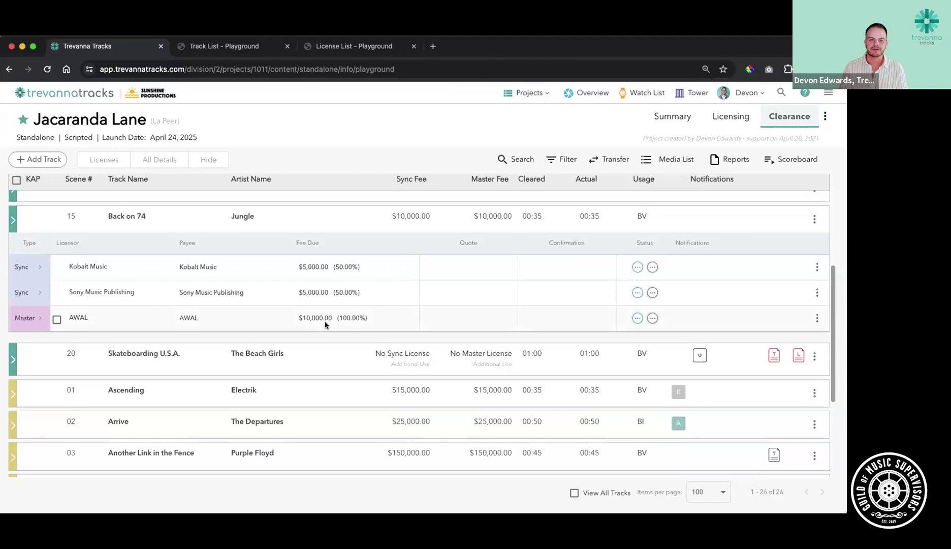
Step: Examine the writers and contact of the Kobalt Music sync license under "Back on 74" and collapse its details
{"action": "left_click", "coordinate": [29, 268]}
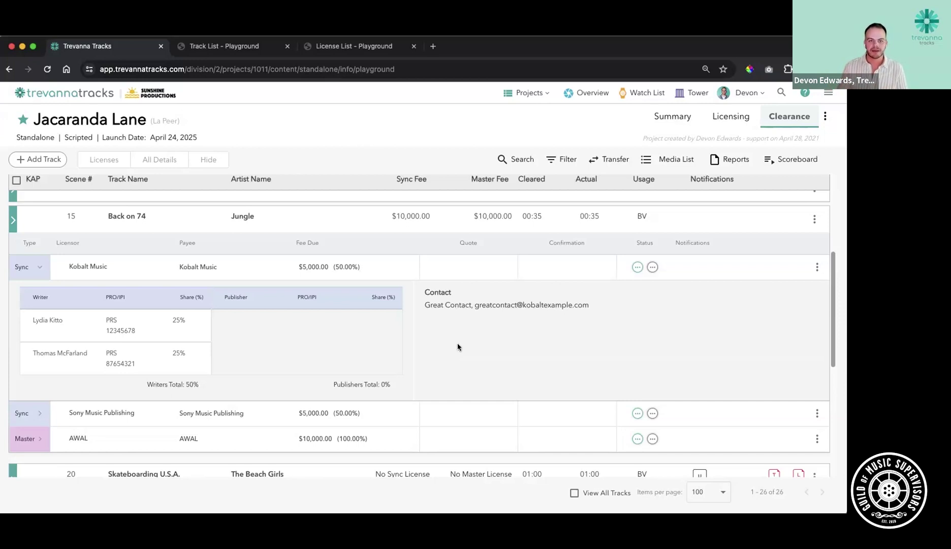
{"action": "left_click", "coordinate": [38, 267]}
Step: Generate a quote request for the Kobalt Music sync license of "Back on 74" using the S2 Quote Request template
{"action": "left_click", "coordinate": [465, 269]}
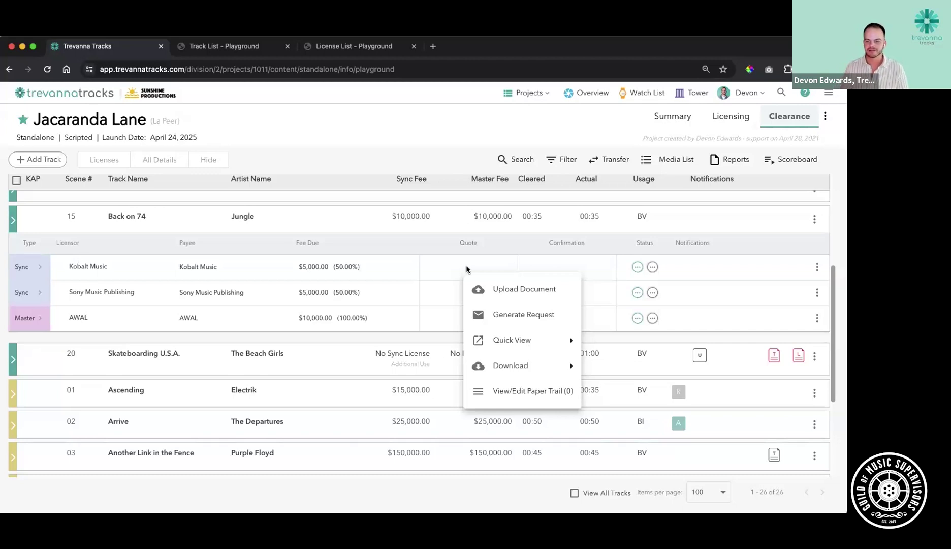
{"action": "left_click", "coordinate": [498, 312]}
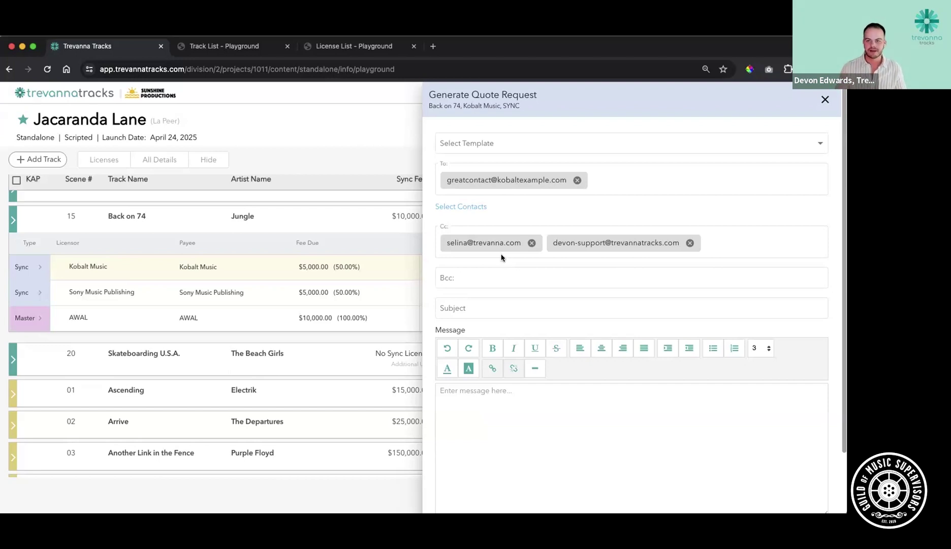
{"action": "left_click", "coordinate": [506, 136]}
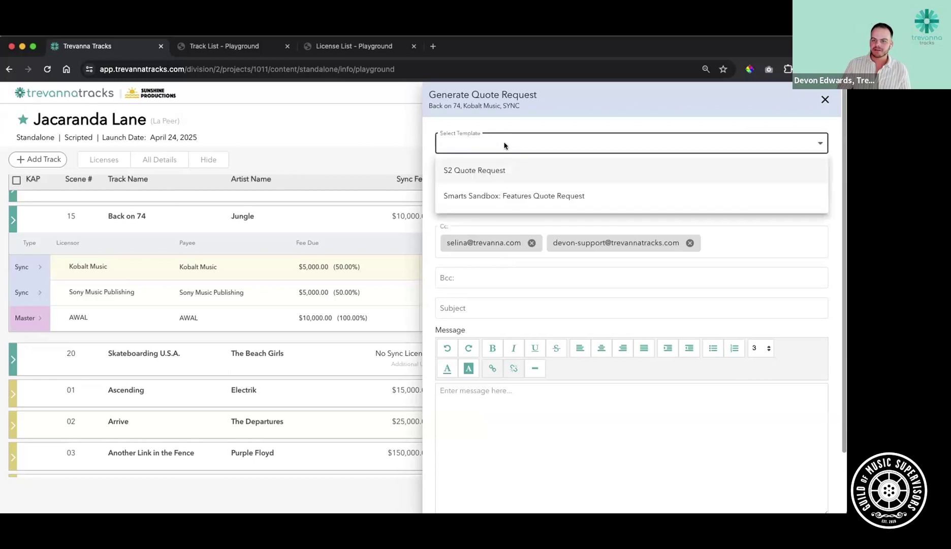
{"action": "left_click", "coordinate": [480, 170]}
{"action": "scroll", "coordinate": [432, 227], "scroll_direction": "down", "scroll_amount": 5}
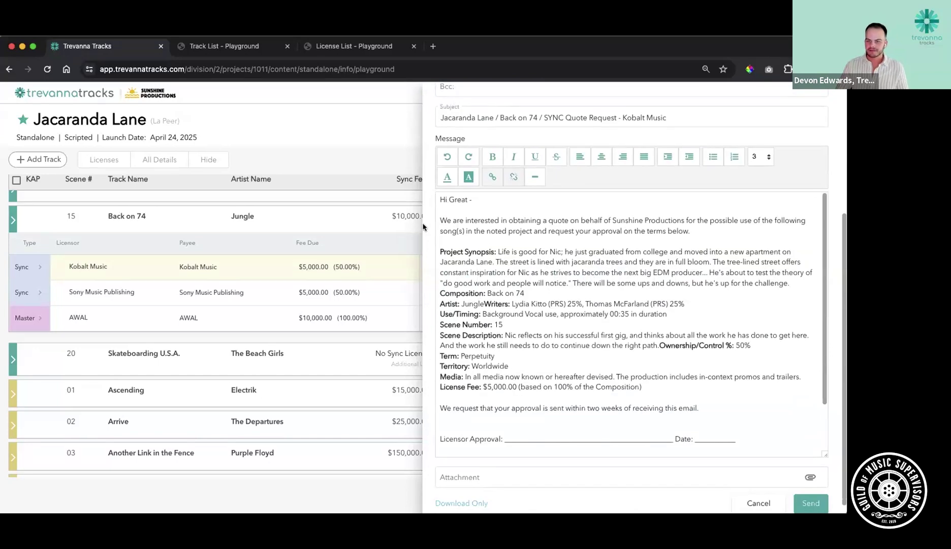
Step: Insert a line break after the project synopsis in the quote request message and send the request
{"action": "left_click", "coordinate": [792, 282]}
{"action": "key", "text": "Return"}
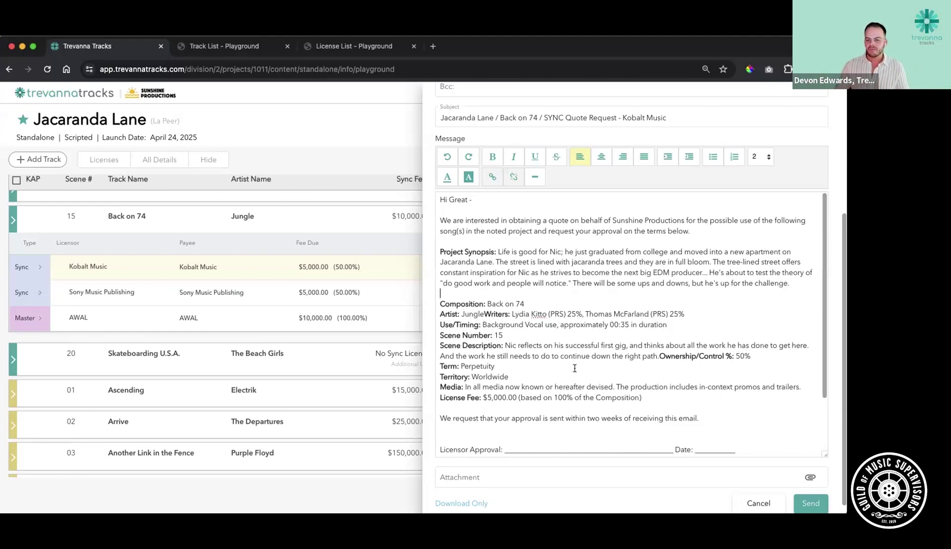
{"action": "scroll", "coordinate": [573, 376], "scroll_direction": "down", "scroll_amount": 3}
{"action": "left_click", "coordinate": [809, 505]}
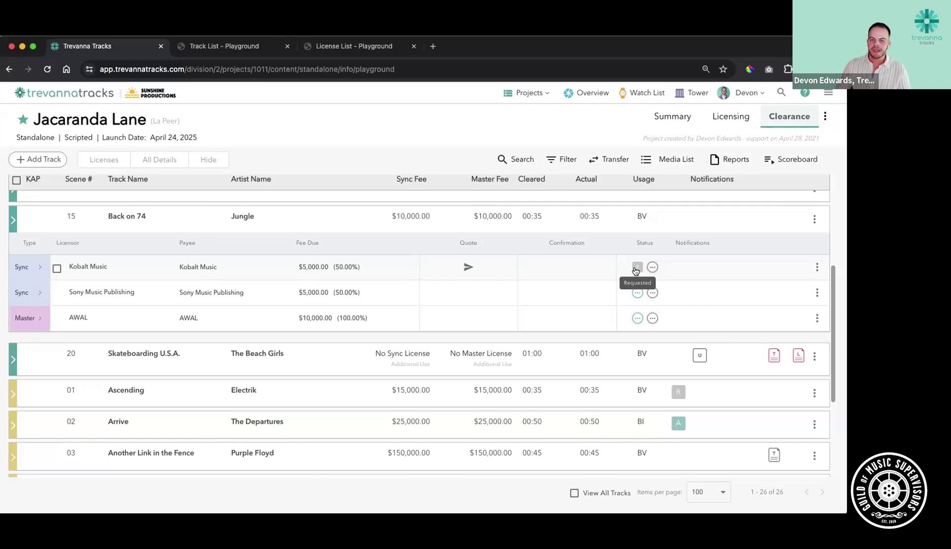
{"action": "left_click", "coordinate": [467, 267]}
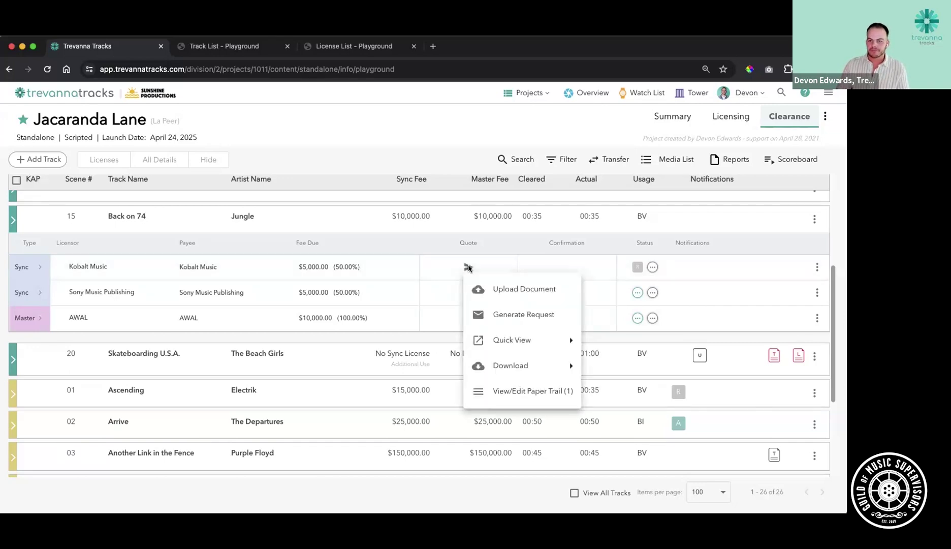
{"action": "left_click", "coordinate": [468, 268]}
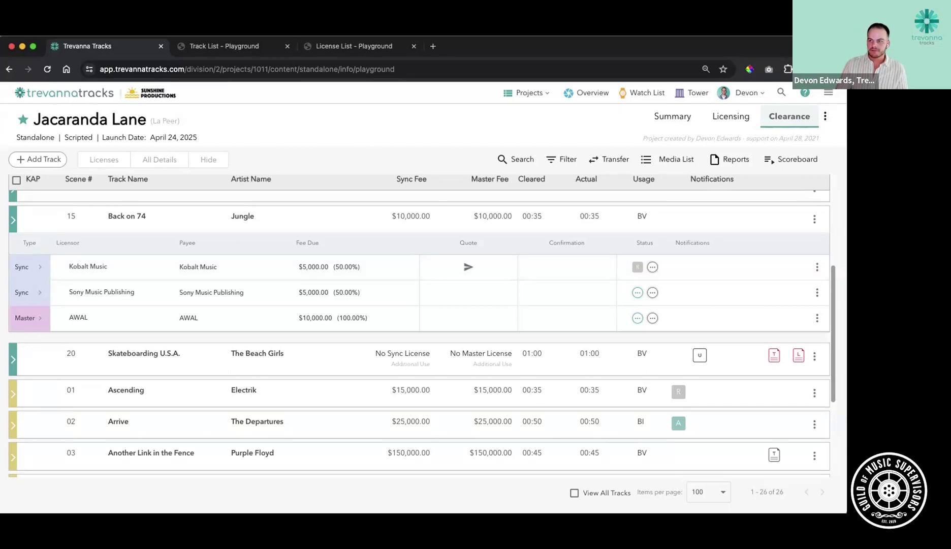
Step: Upload the "Jacaranda Lane _ Quote Request - 5 Spark Music.eml" desktop file to Kobalt Music's quote as a Quote Approval expiring 6/27/2024 and save
{"action": "left_click_drag", "start_coordinate": [759, 47], "coordinate": [674, 48]}
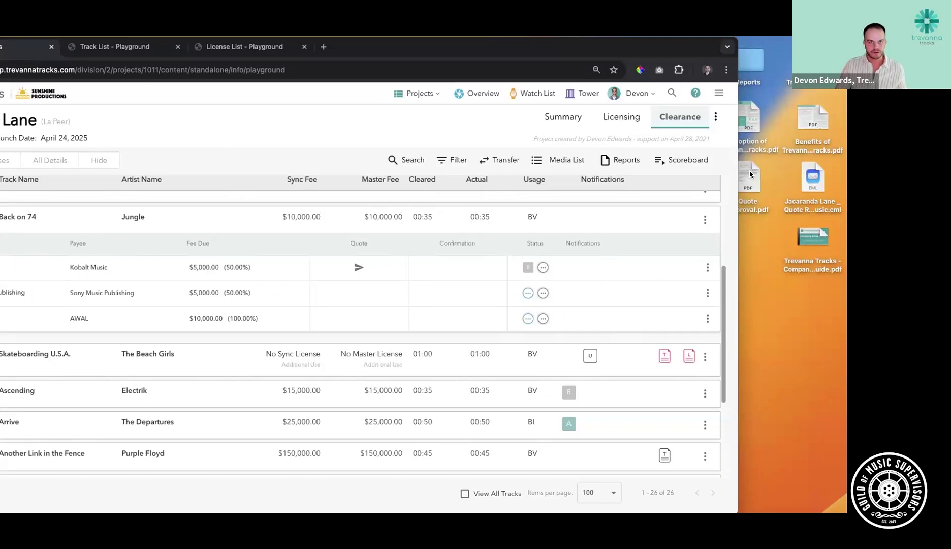
{"action": "left_click_drag", "start_coordinate": [813, 178], "coordinate": [359, 272]}
{"action": "left_click", "coordinate": [251, 245]}
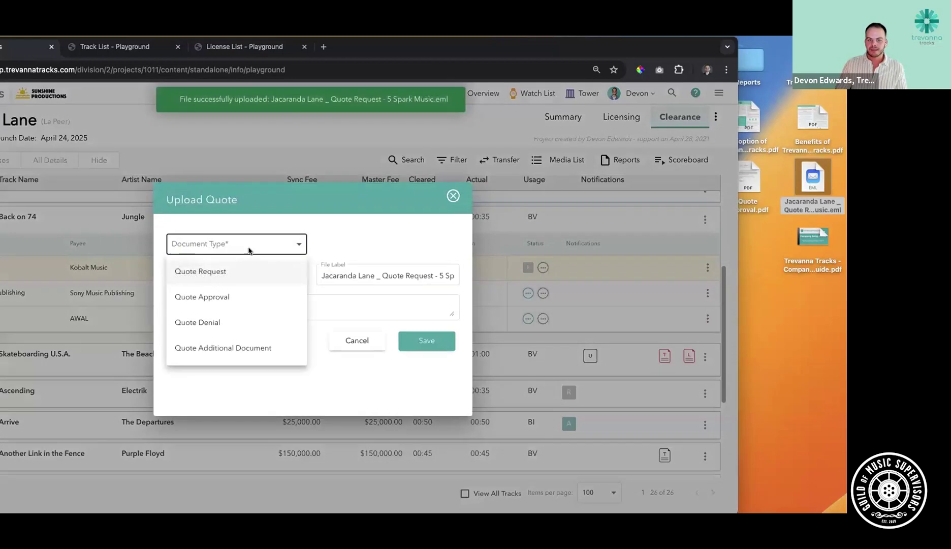
{"action": "left_click", "coordinate": [251, 294]}
{"action": "left_click", "coordinate": [450, 244]}
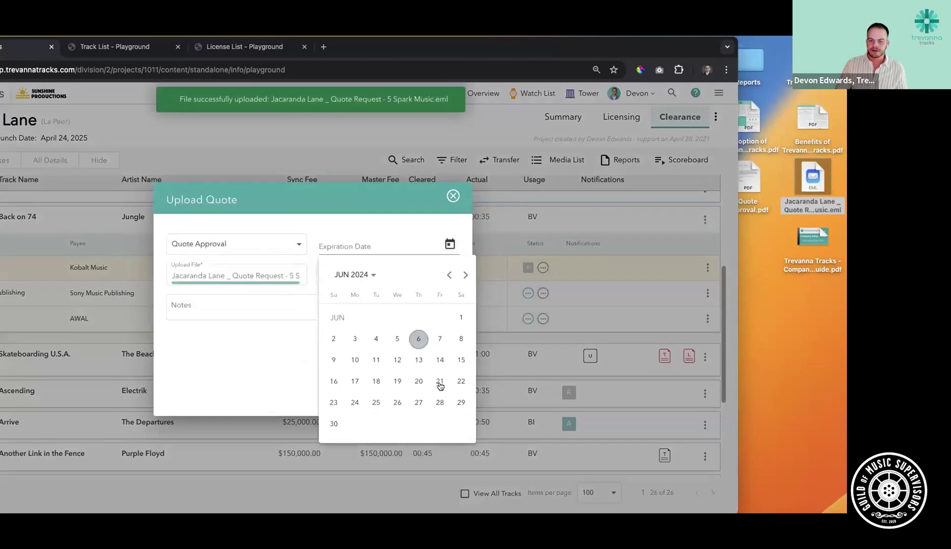
{"action": "left_click", "coordinate": [418, 402]}
{"action": "left_click_drag", "start_coordinate": [382, 274], "coordinate": [431, 300]}
{"action": "left_click", "coordinate": [433, 339]}
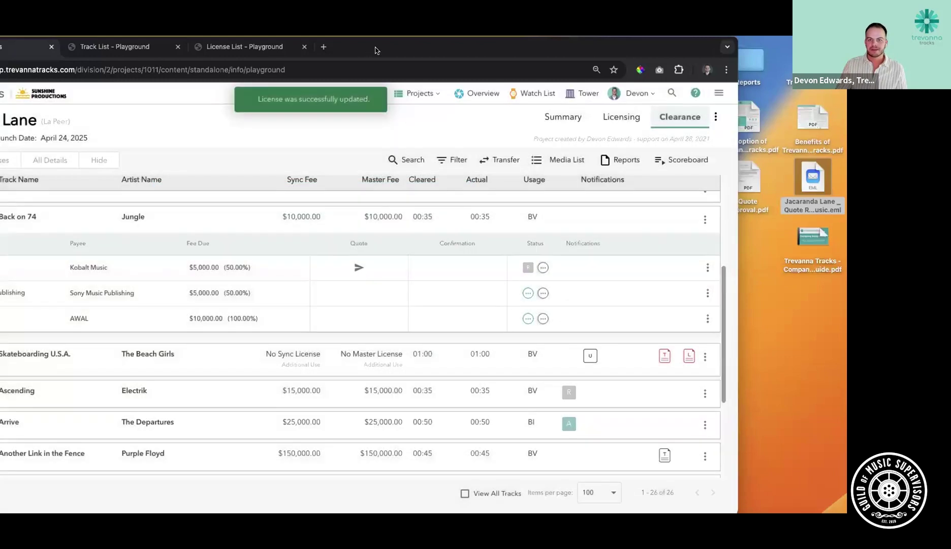
{"action": "left_click_drag", "start_coordinate": [382, 48], "coordinate": [485, 48]}
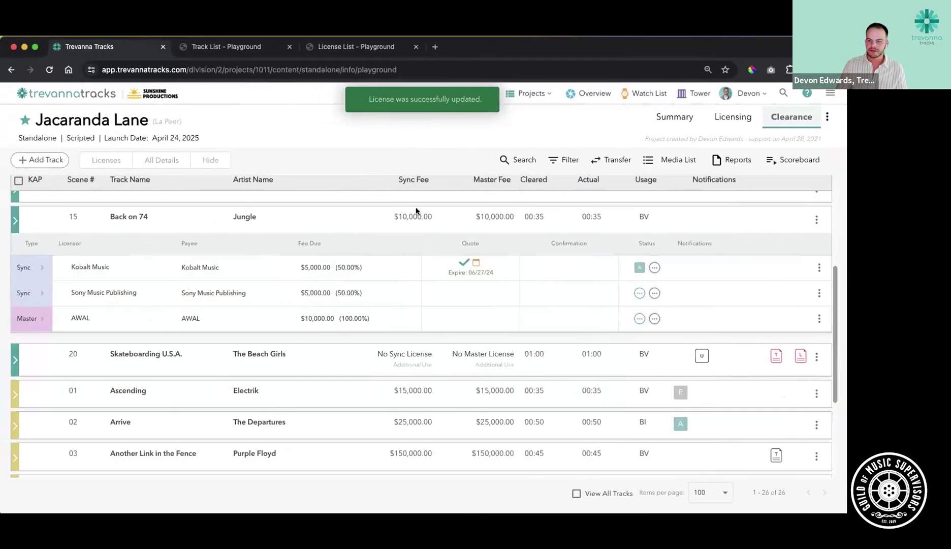
Step: Review the Kobalt Music quote's paper trail and try reclassifying the approval file as Quote Additional Document
{"action": "left_click", "coordinate": [463, 266]}
{"action": "left_click", "coordinate": [522, 389]}
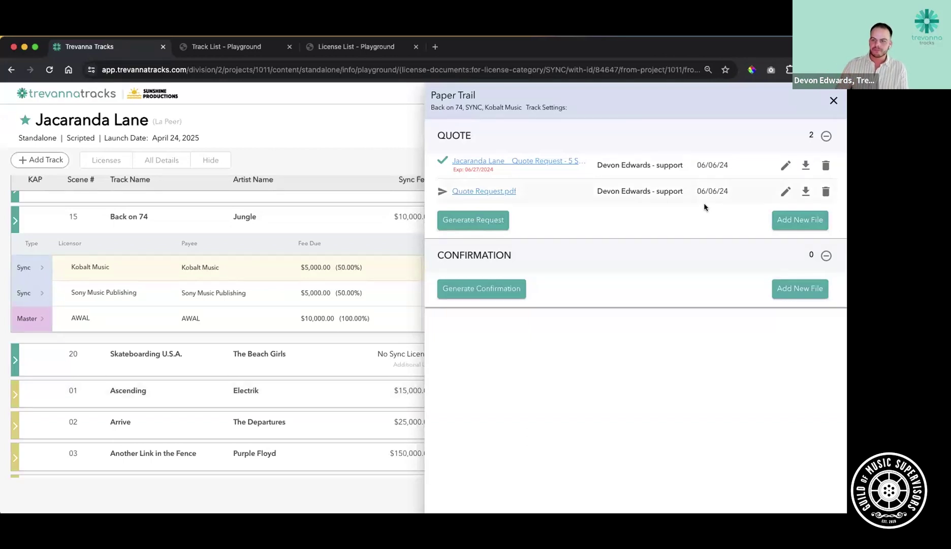
{"action": "left_click", "coordinate": [785, 165]}
{"action": "left_click", "coordinate": [313, 246]}
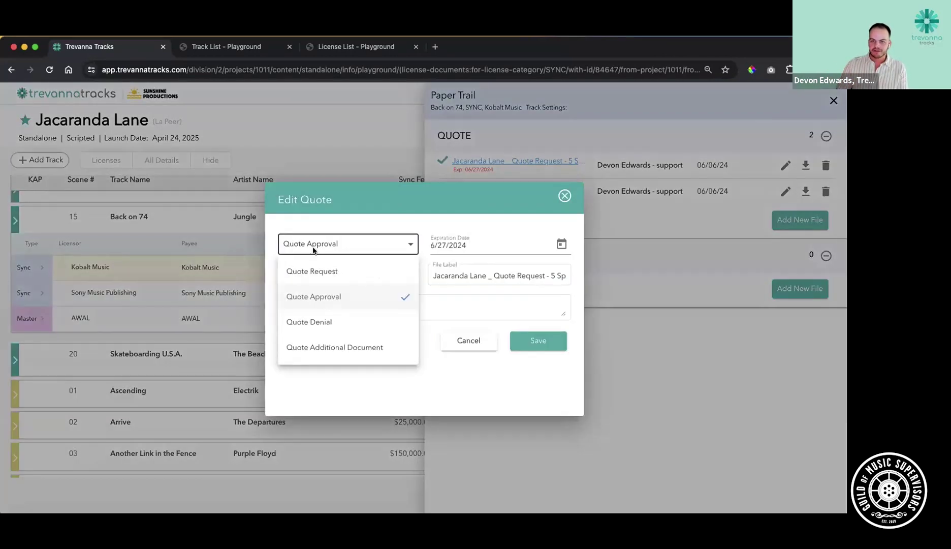
{"action": "left_click", "coordinate": [344, 349]}
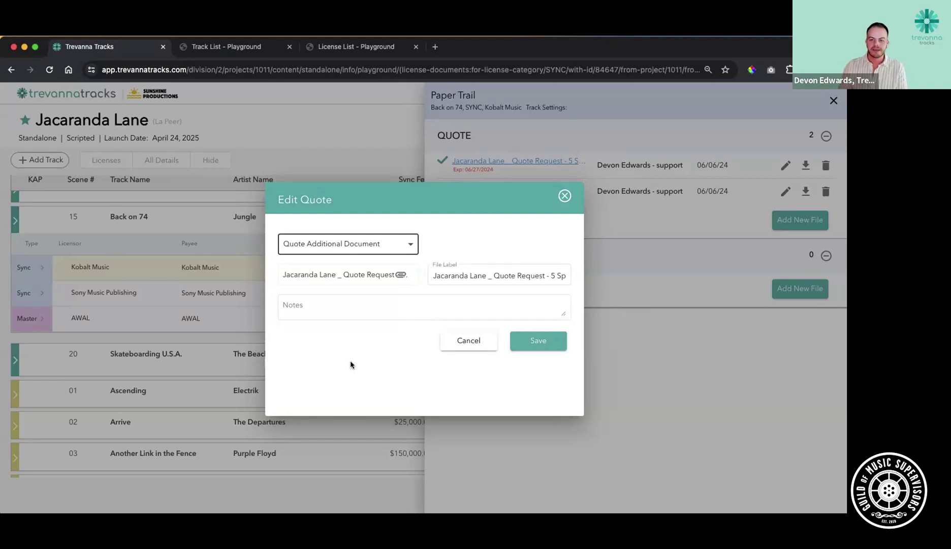
{"action": "left_click", "coordinate": [466, 340]}
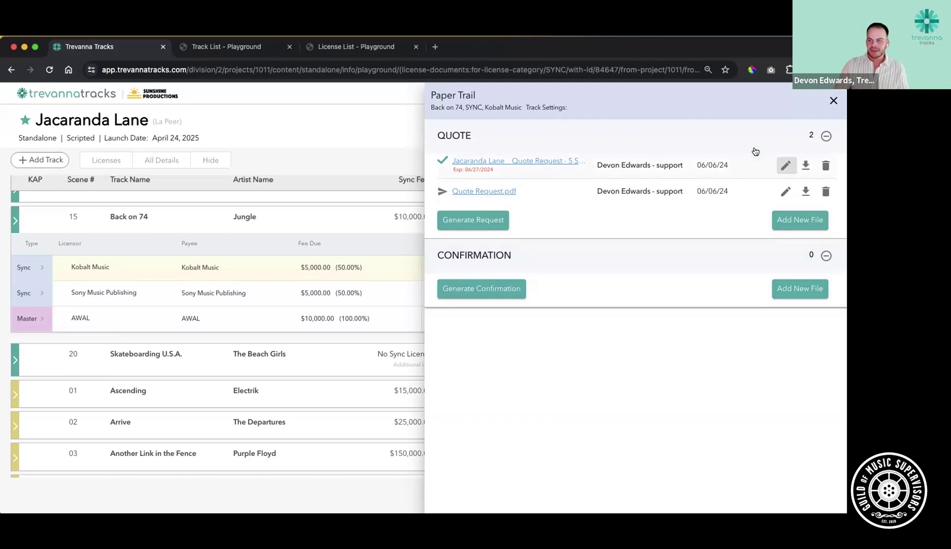
{"action": "left_click", "coordinate": [834, 101]}
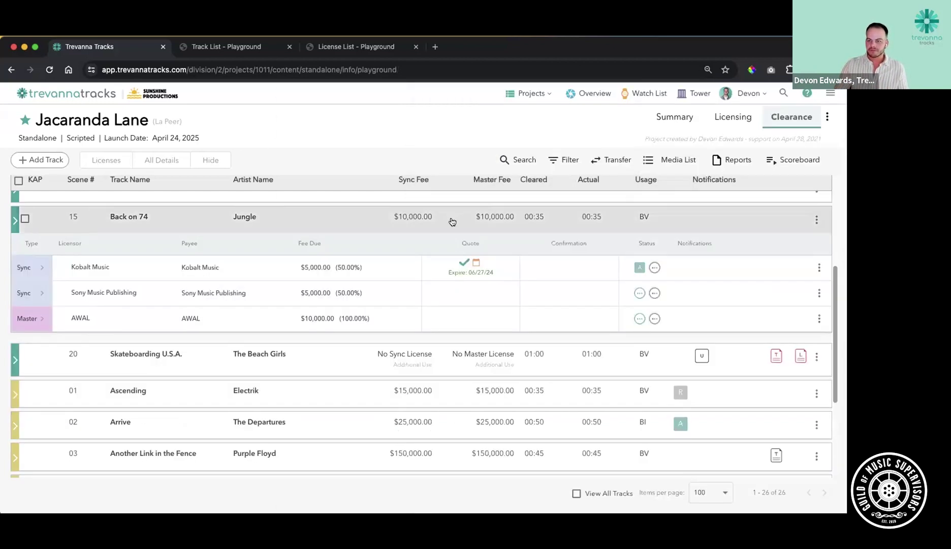
Step: Collapse "Back on 74" and compare the license statuses of "Under the Sun", "Chillin in the Sunshine" and "Flower Child" with their track-level notifications
{"action": "left_click", "coordinate": [452, 219]}
{"action": "scroll", "coordinate": [465, 263], "scroll_direction": "down", "scroll_amount": 2}
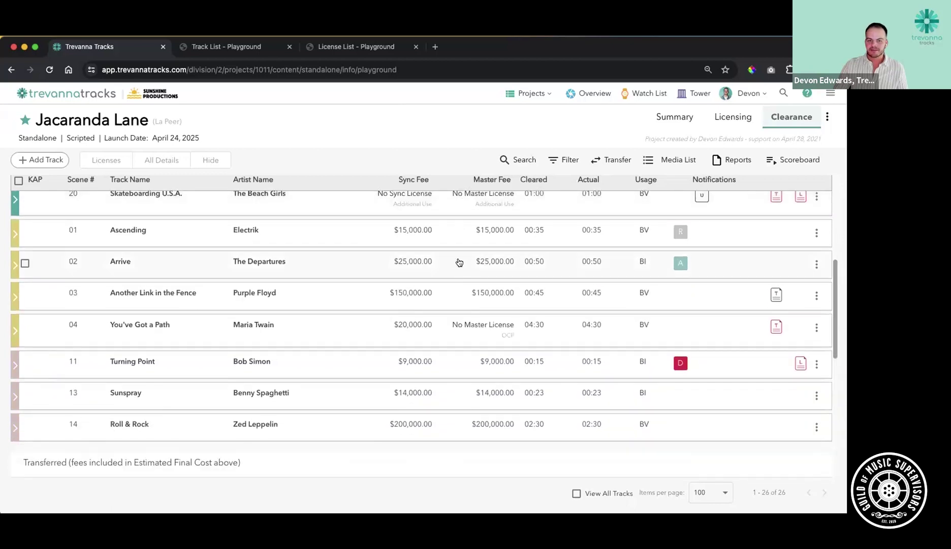
{"action": "scroll", "coordinate": [483, 267], "scroll_direction": "up", "scroll_amount": 10}
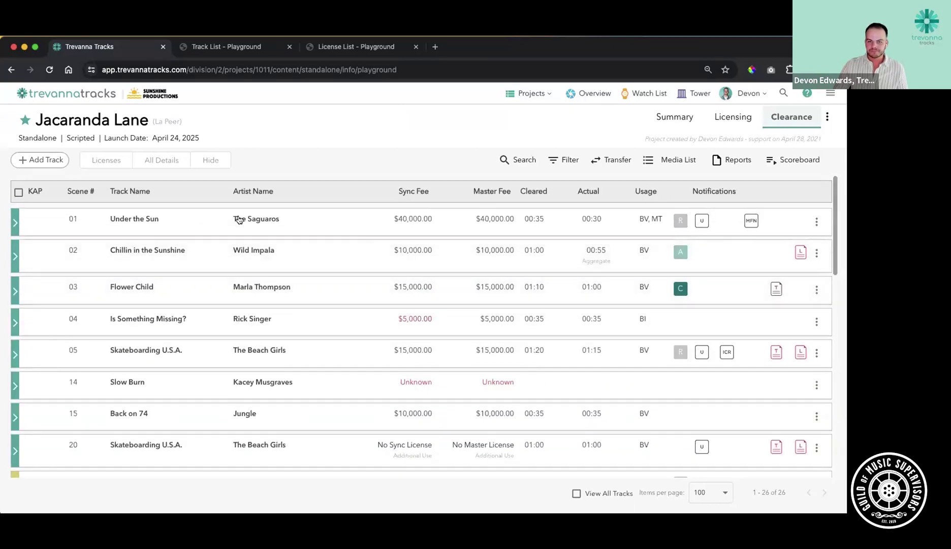
{"action": "left_click", "coordinate": [184, 225]}
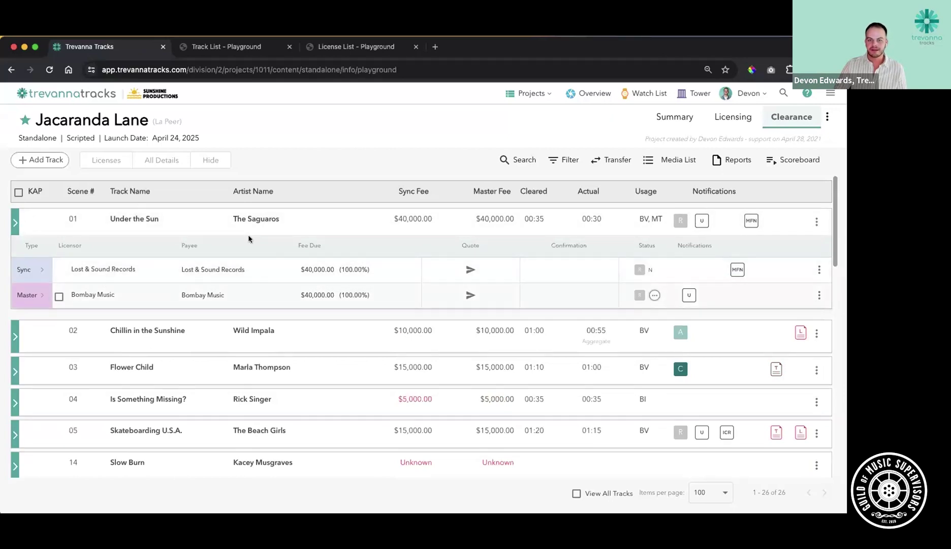
{"action": "left_click", "coordinate": [308, 223]}
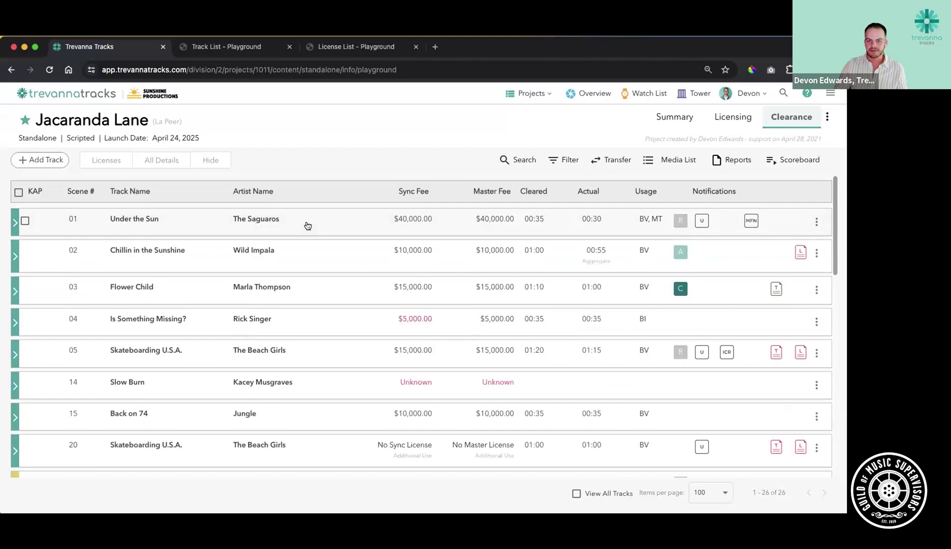
{"action": "left_click", "coordinate": [325, 258]}
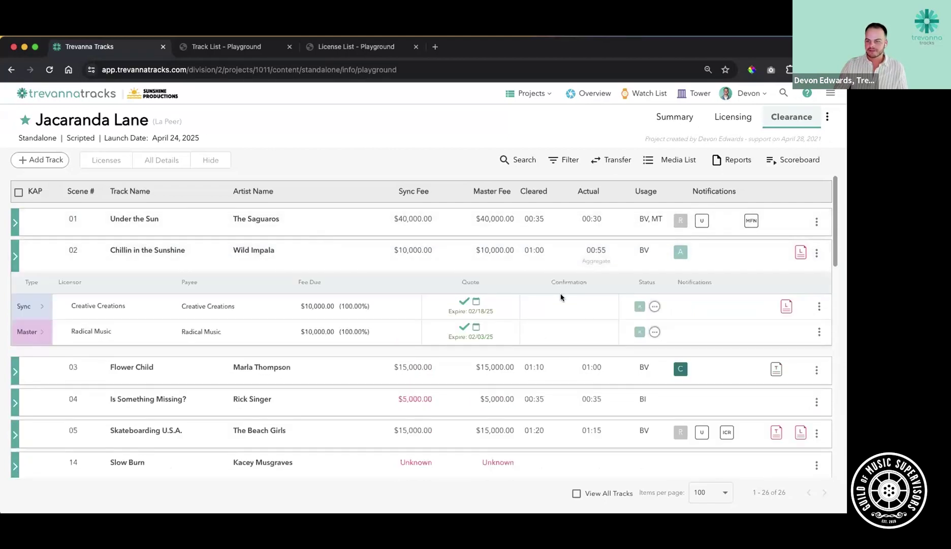
{"action": "left_click", "coordinate": [336, 264]}
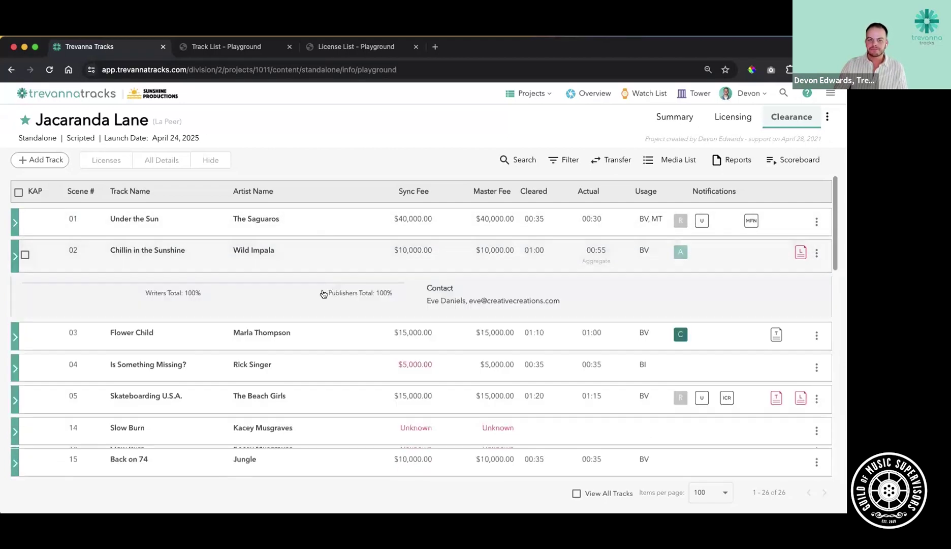
{"action": "left_click", "coordinate": [204, 295]}
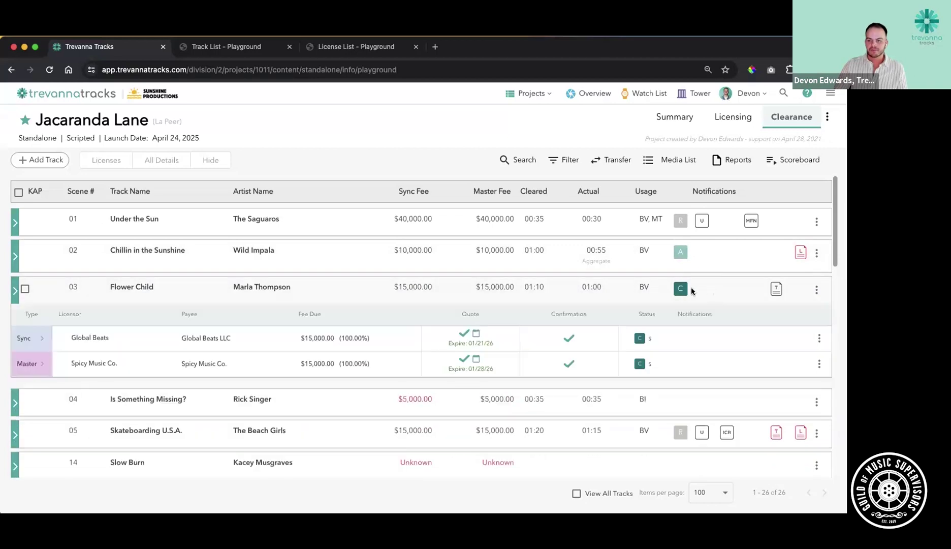
{"action": "left_click", "coordinate": [465, 293]}
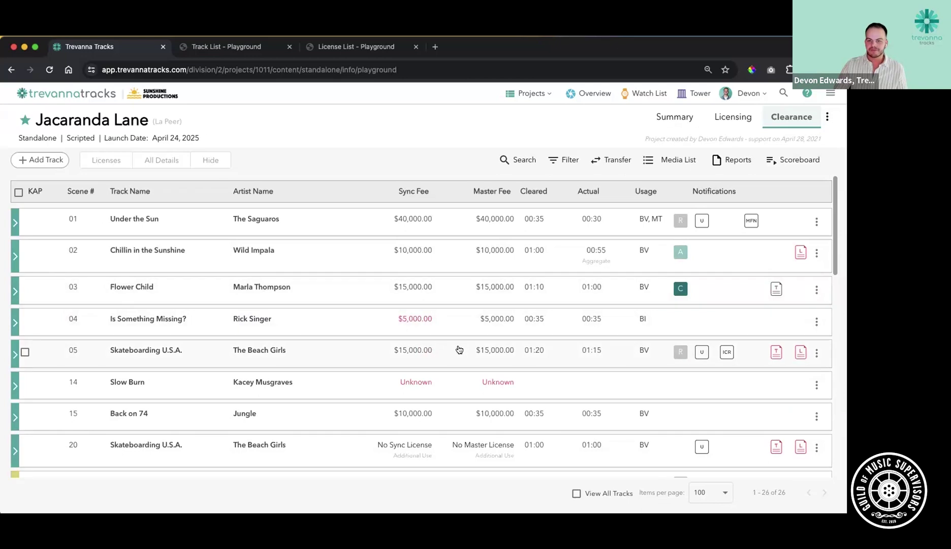
Step: Start a confirmation request for the Kobalt Music sync license of "Back on 74" with the License Request template
{"action": "scroll", "coordinate": [459, 352], "scroll_direction": "down", "scroll_amount": 3}
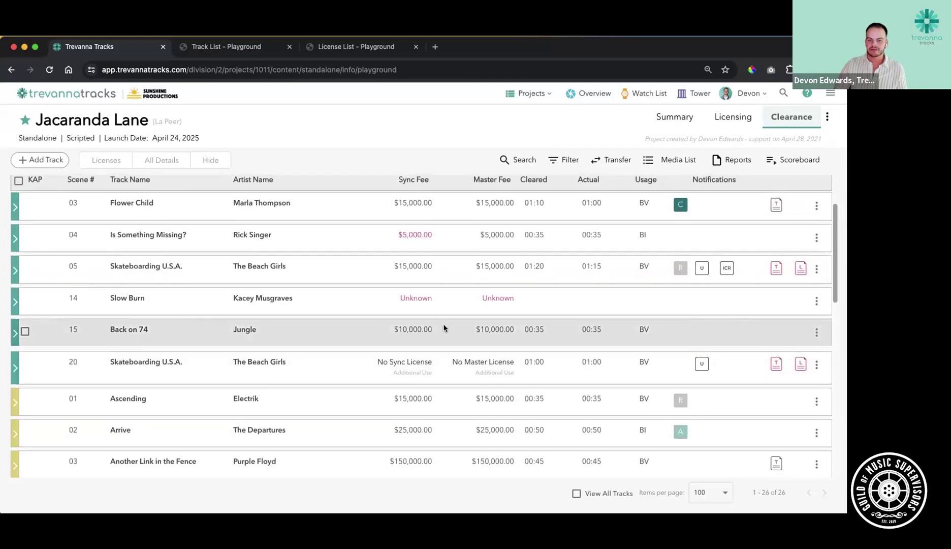
{"action": "left_click", "coordinate": [445, 328]}
{"action": "left_click", "coordinate": [565, 377]}
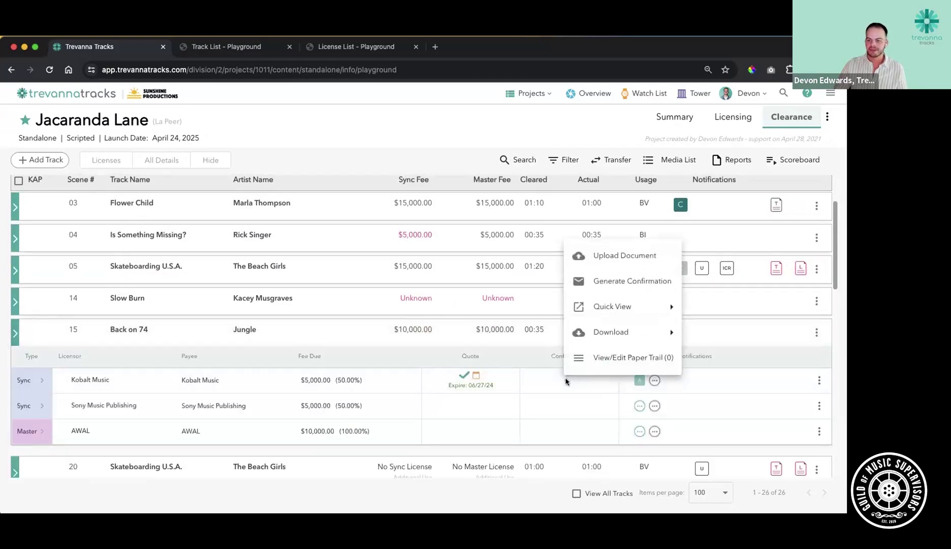
{"action": "left_click", "coordinate": [619, 281]}
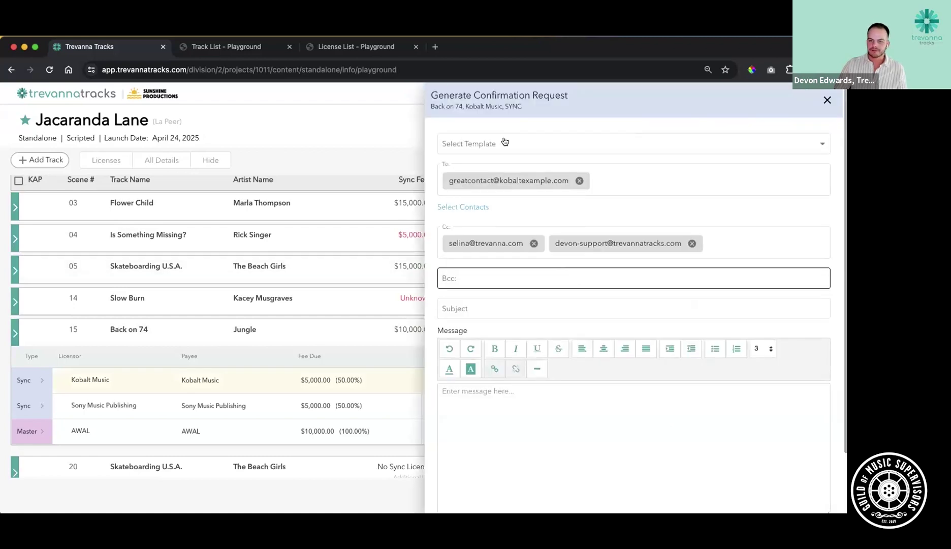
{"action": "left_click", "coordinate": [503, 148]}
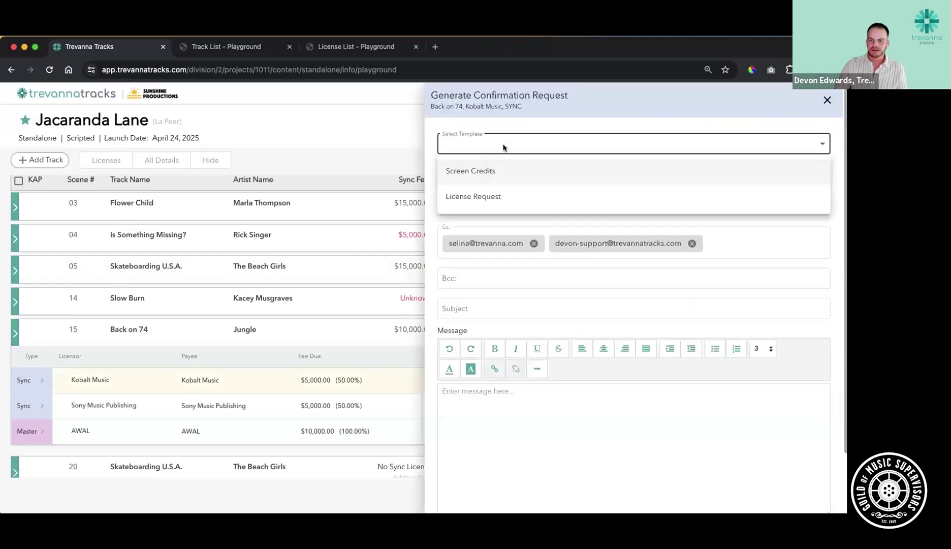
{"action": "left_click", "coordinate": [486, 196]}
Step: Review the filled-in confirmation message for Kobalt Music and send it
{"action": "scroll", "coordinate": [433, 244], "scroll_direction": "down", "scroll_amount": 5}
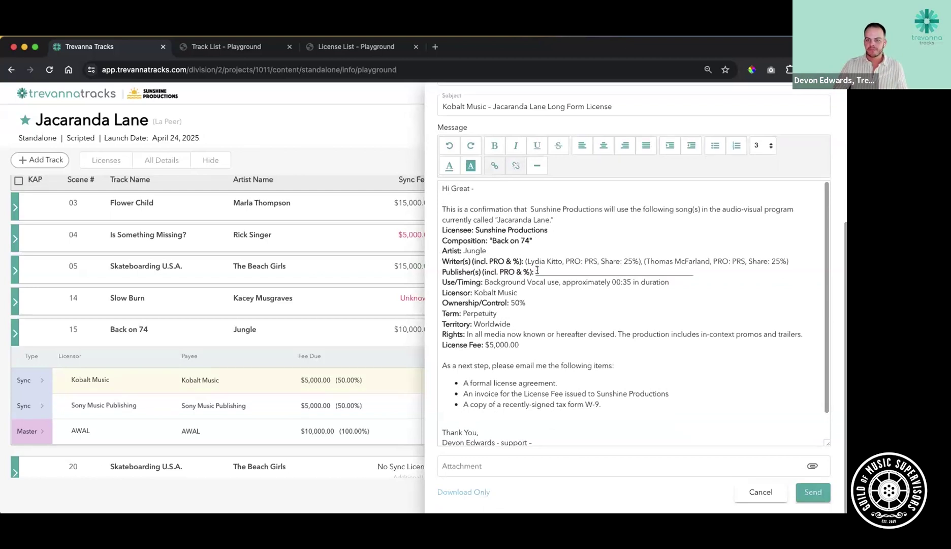
{"action": "scroll", "coordinate": [539, 268], "scroll_direction": "down", "scroll_amount": 2}
{"action": "scroll", "coordinate": [625, 320], "scroll_direction": "up", "scroll_amount": 2}
{"action": "left_click", "coordinate": [809, 488]}
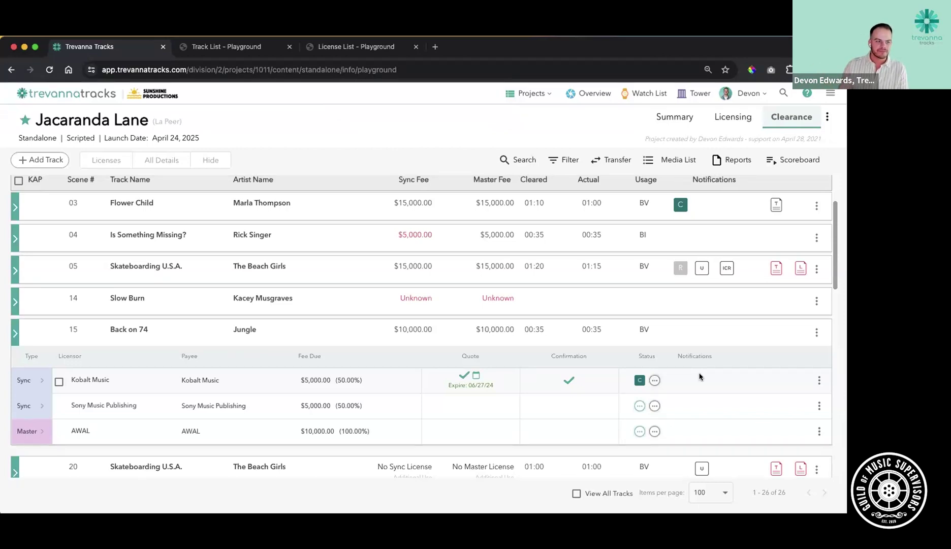
Step: Collapse the licenses of "Back on 74" and copy the track to the current project
{"action": "left_click", "coordinate": [500, 335]}
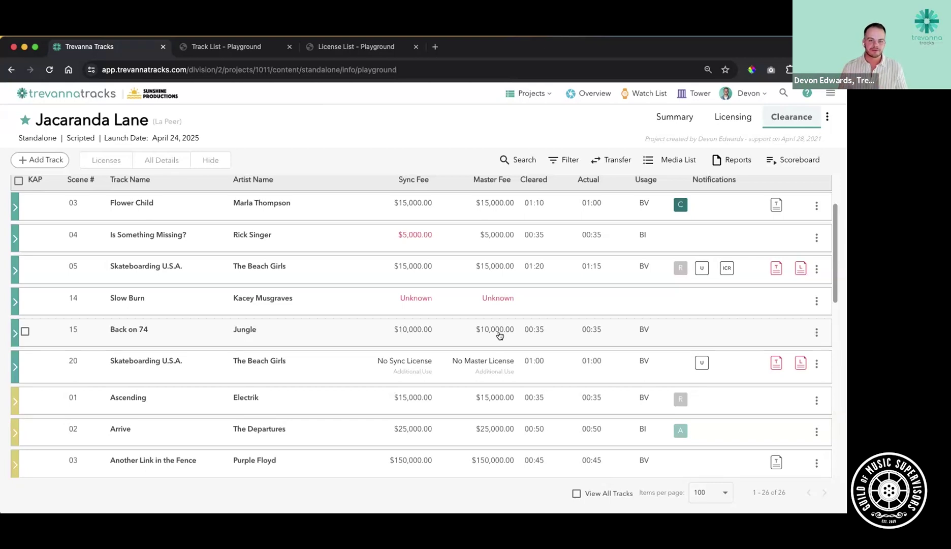
{"action": "left_click", "coordinate": [815, 332]}
{"action": "mouse_move", "coordinate": [783, 407]}
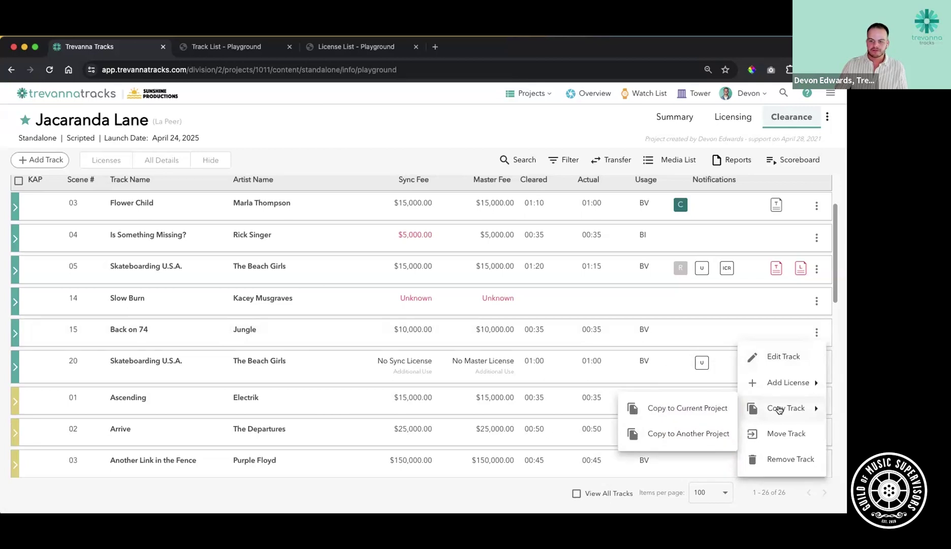
{"action": "left_click", "coordinate": [707, 408]}
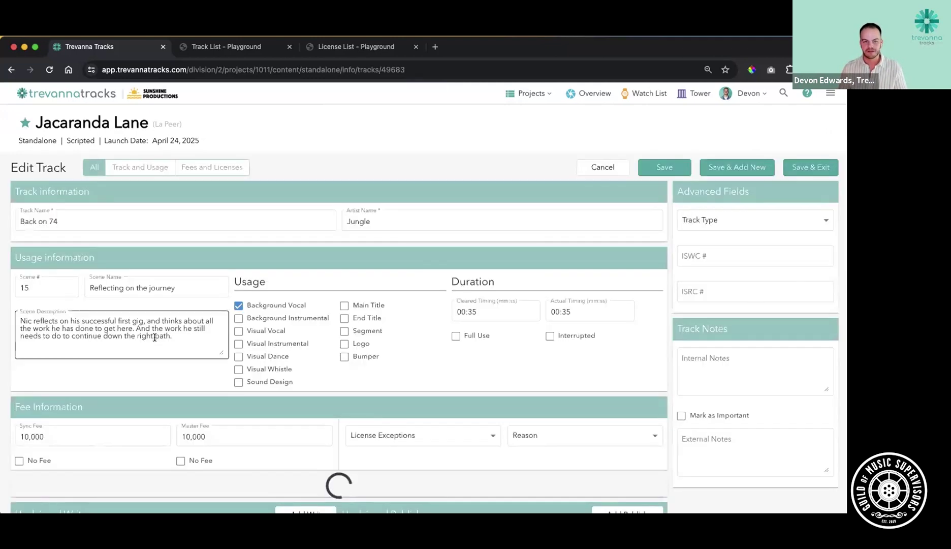
Step: Mark the copied "Back on 74" track as no fee for sync and master, with No Licenses Required and the reason Additional Use
{"action": "scroll", "coordinate": [185, 376], "scroll_direction": "down", "scroll_amount": 3}
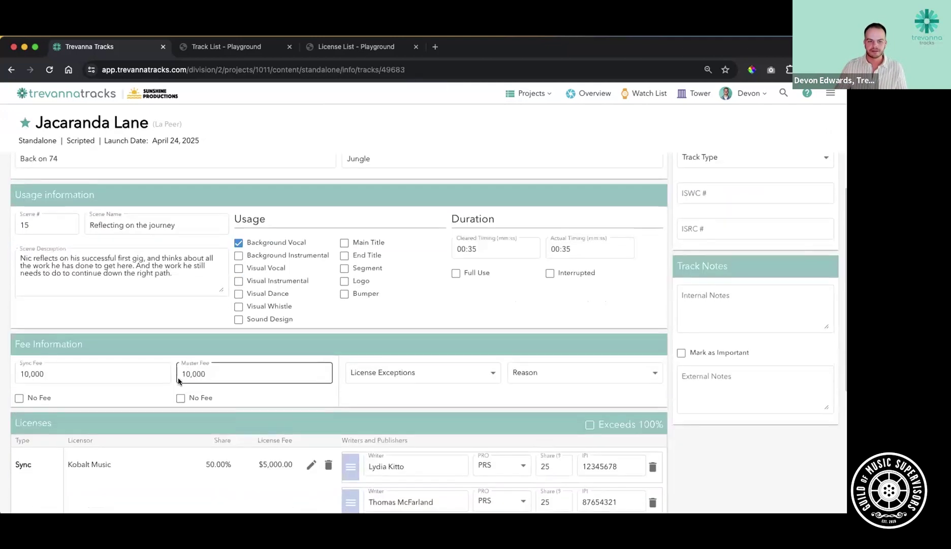
{"action": "left_click", "coordinate": [20, 370]}
{"action": "left_click", "coordinate": [180, 371]}
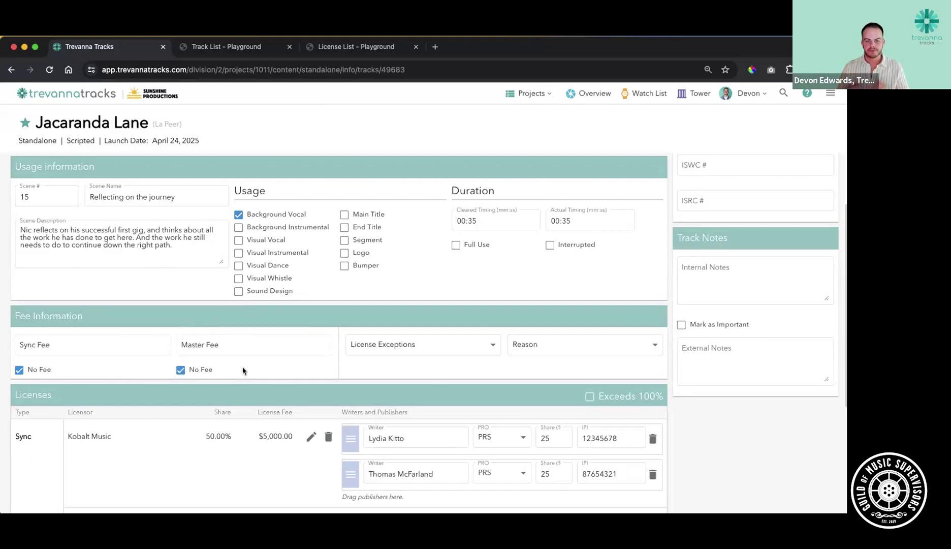
{"action": "left_click", "coordinate": [379, 344]}
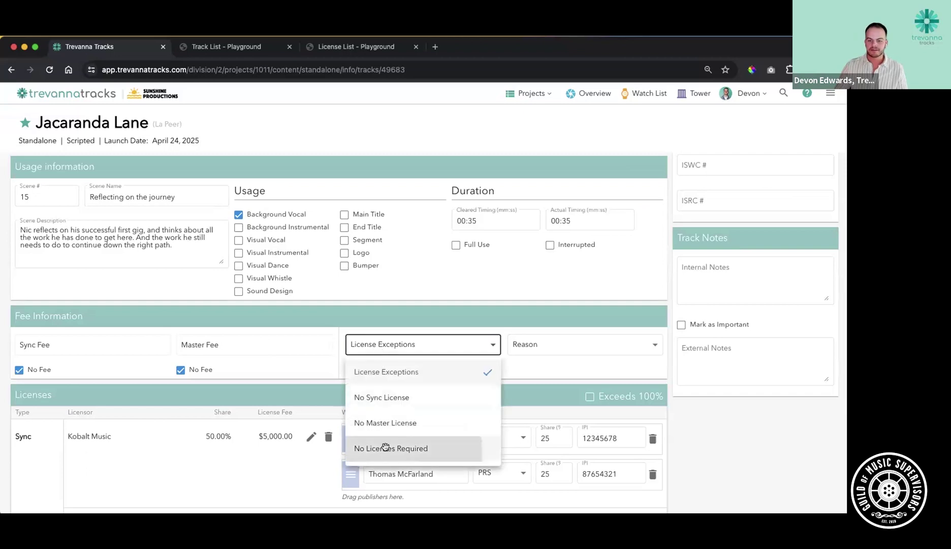
{"action": "left_click", "coordinate": [386, 450]}
{"action": "left_click", "coordinate": [539, 352]}
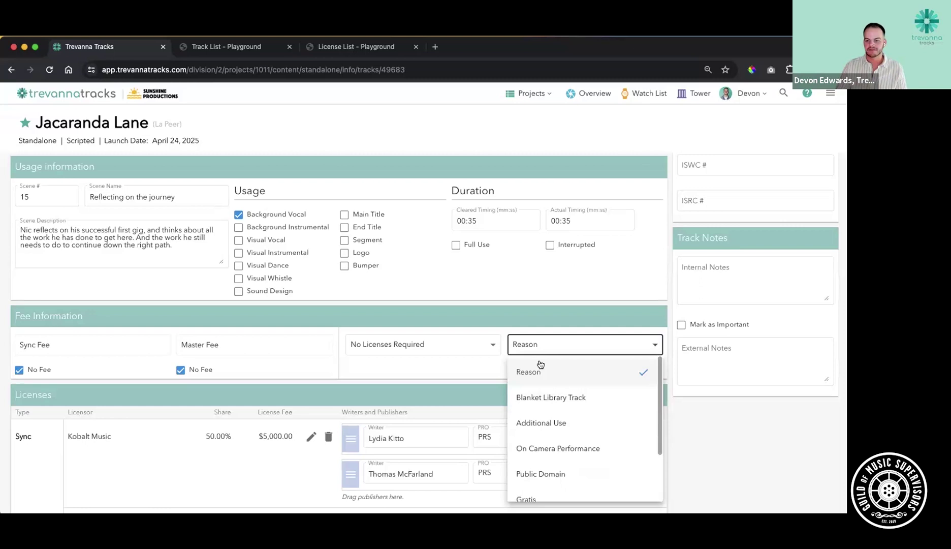
{"action": "left_click", "coordinate": [540, 428]}
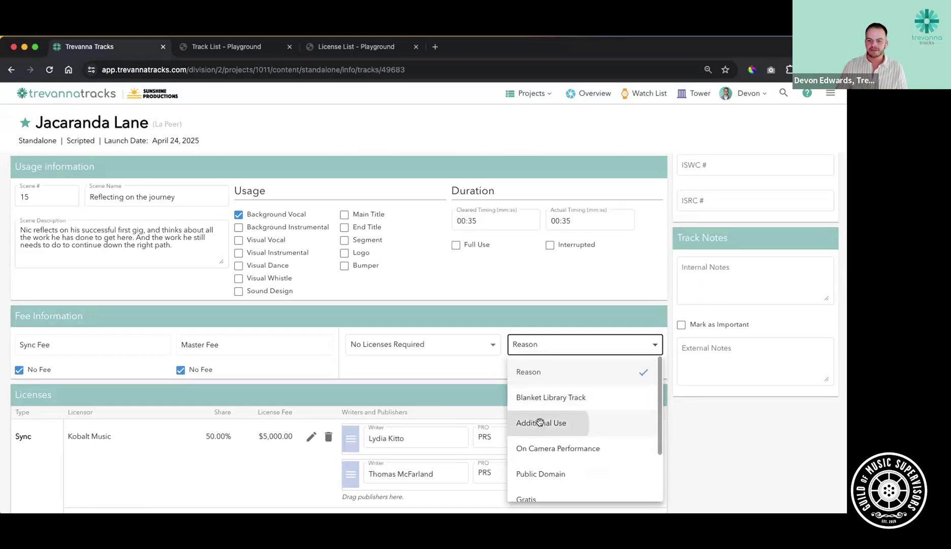
Step: Set the copied track's scene number to 25, save it, and collapse the licenses of the scene 15 "Back on 74"
{"action": "double_click", "coordinate": [45, 196]}
{"action": "type", "text": "25"}
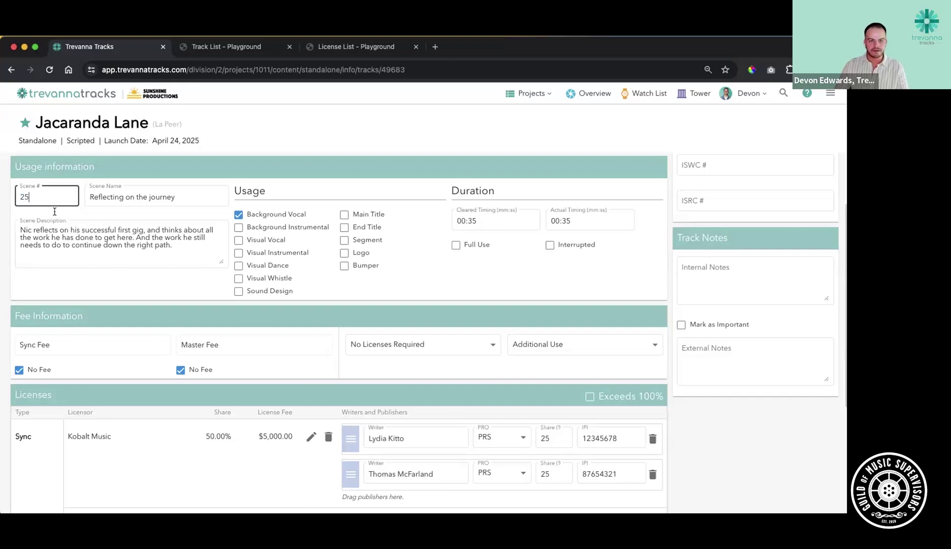
{"action": "left_click", "coordinate": [218, 310]}
{"action": "scroll", "coordinate": [755, 226], "scroll_direction": "up", "scroll_amount": 3}
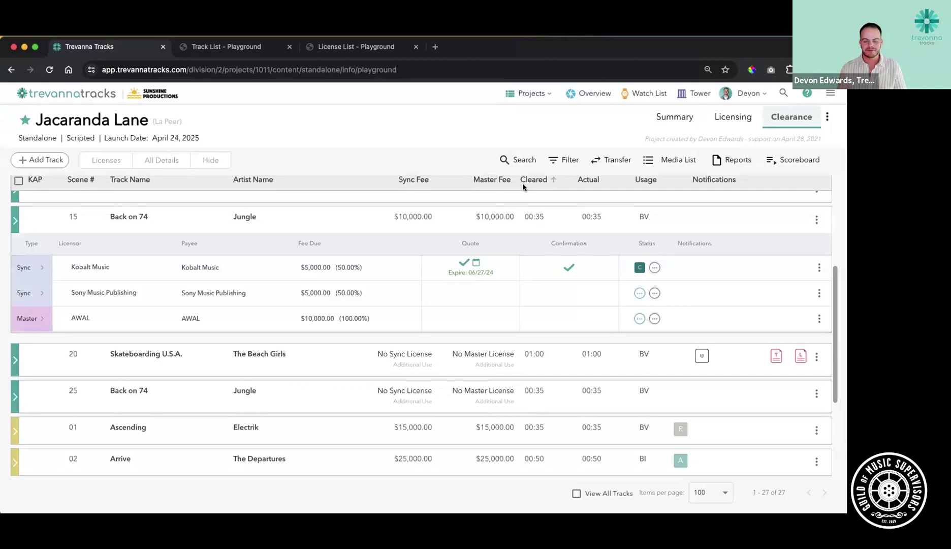
{"action": "left_click", "coordinate": [459, 222]}
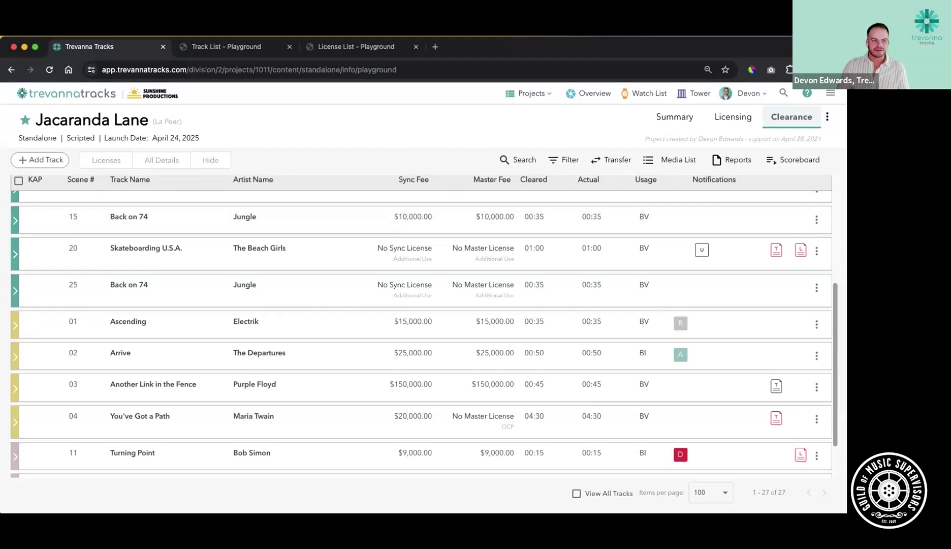
Step: Review the Track List report, examining the Keep tracks with their total fees and the Transferred section
{"action": "left_click", "coordinate": [224, 50]}
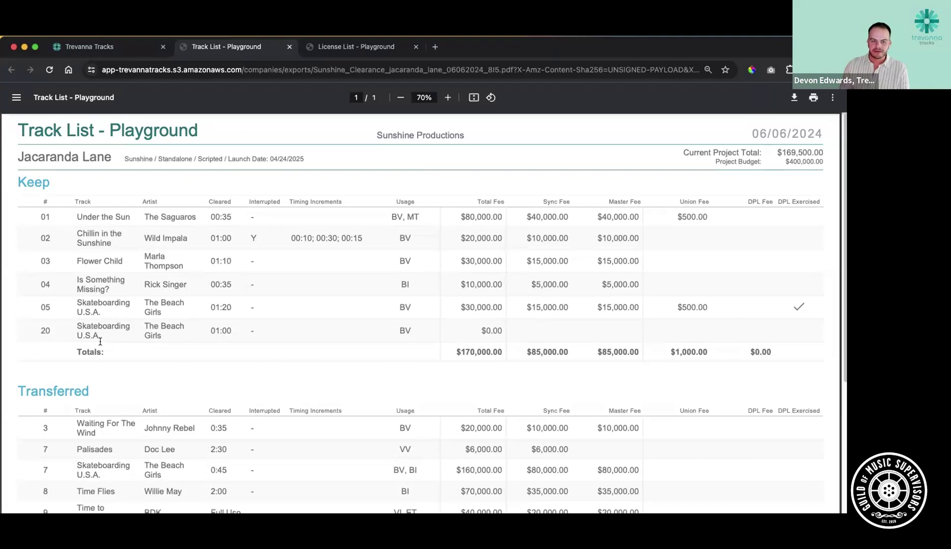
{"action": "left_click_drag", "start_coordinate": [14, 180], "coordinate": [56, 180]}
{"action": "left_click", "coordinate": [61, 193]}
{"action": "left_click_drag", "start_coordinate": [458, 215], "coordinate": [503, 217]}
{"action": "left_click", "coordinate": [497, 217]}
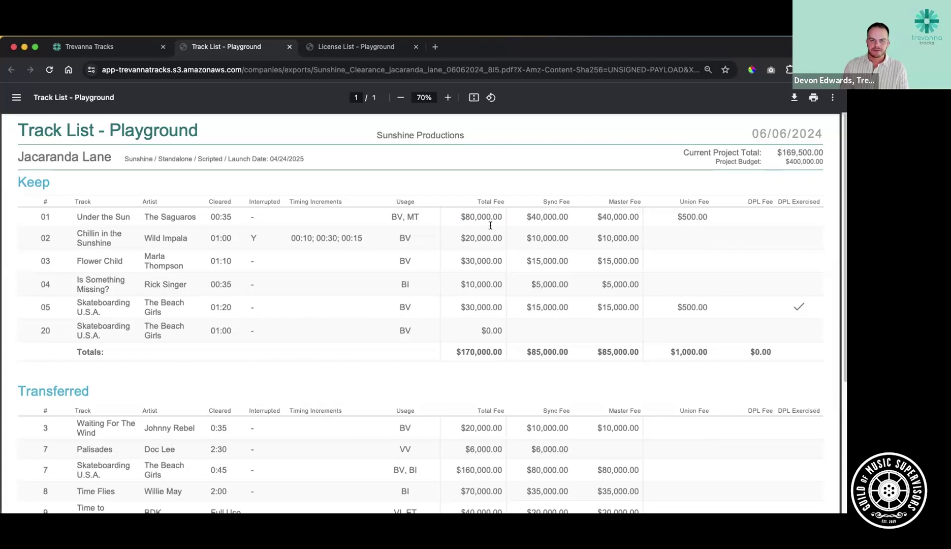
{"action": "left_click_drag", "start_coordinate": [454, 350], "coordinate": [504, 352]}
{"action": "left_click", "coordinate": [455, 353]}
{"action": "scroll", "coordinate": [404, 346], "scroll_direction": "down", "scroll_amount": 4}
{"action": "left_click_drag", "start_coordinate": [16, 196], "coordinate": [90, 198]}
{"action": "left_click", "coordinate": [90, 197]}
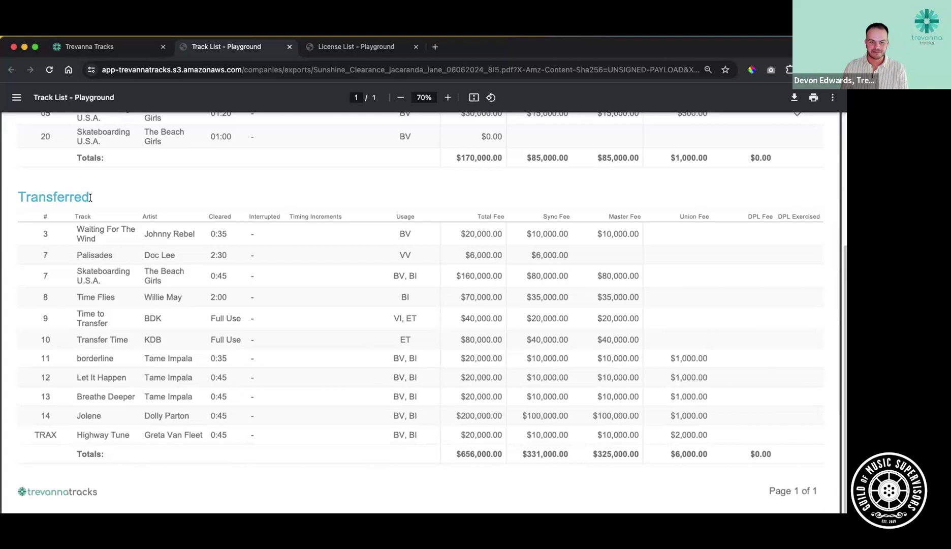
Step: Review the License List report, examining the licensors of "Skateboarding U.S.A." and the request, quote and confirmation columns
{"action": "left_click", "coordinate": [335, 48]}
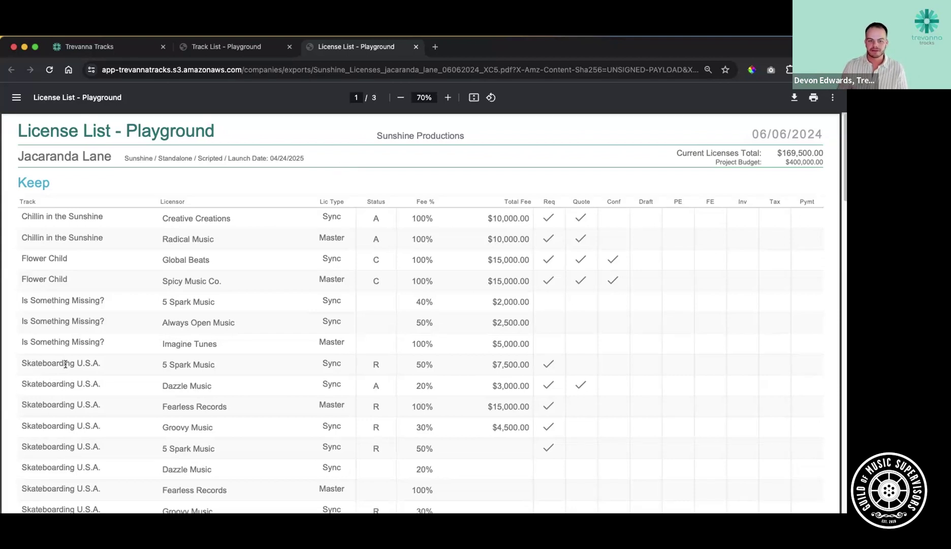
{"action": "left_click_drag", "start_coordinate": [161, 364], "coordinate": [227, 367]}
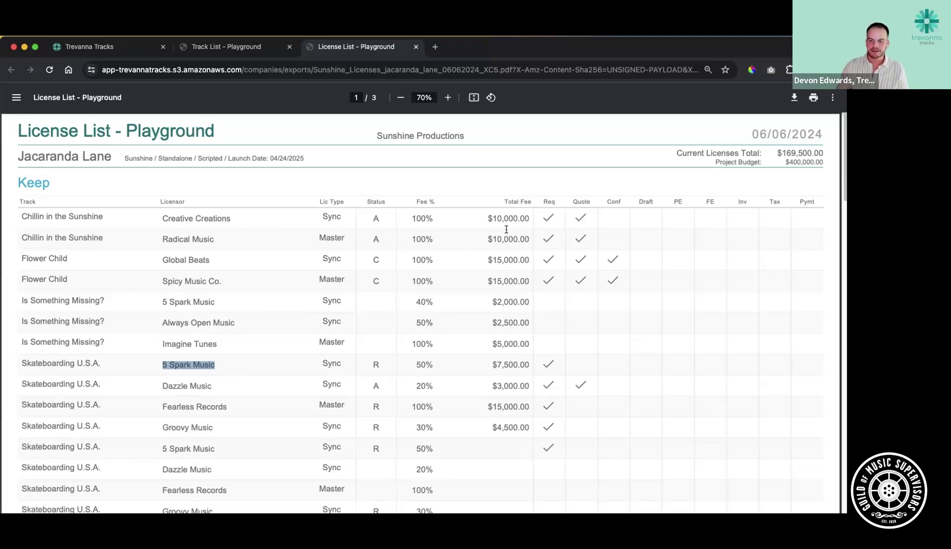
{"action": "left_click", "coordinate": [547, 208]}
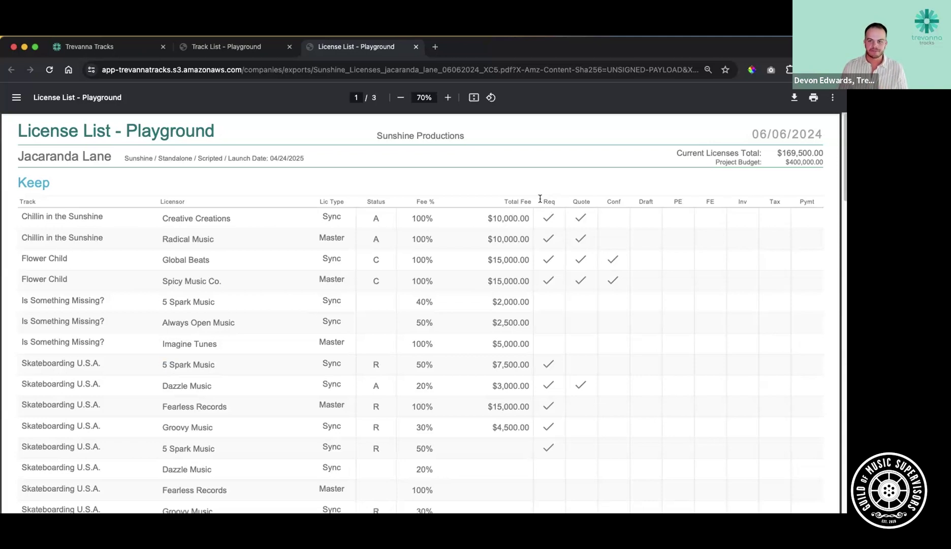
{"action": "double_click", "coordinate": [551, 203]}
{"action": "left_click_drag", "start_coordinate": [571, 202], "coordinate": [622, 204]}
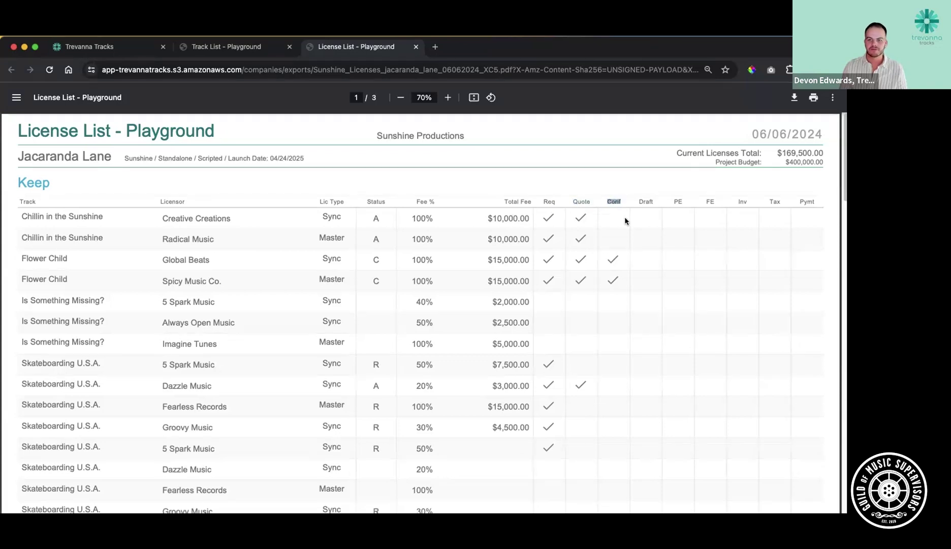
{"action": "left_click", "coordinate": [613, 262]}
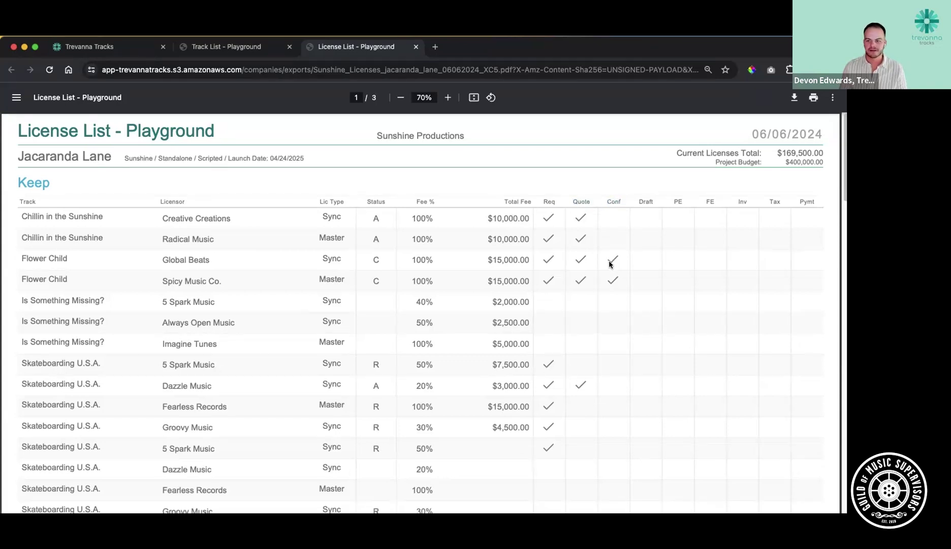
{"action": "scroll", "coordinate": [555, 255], "scroll_direction": "down", "scroll_amount": 5}
{"action": "scroll", "coordinate": [554, 253], "scroll_direction": "up", "scroll_amount": 5}
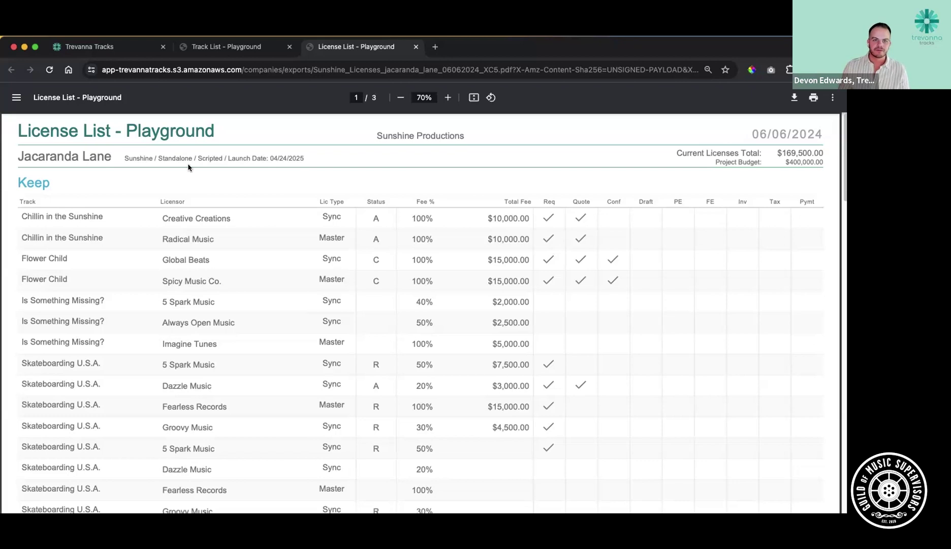
Step: Return to the Jacaranda Lane clearance list and look over the available report and export options
{"action": "left_click", "coordinate": [118, 50]}
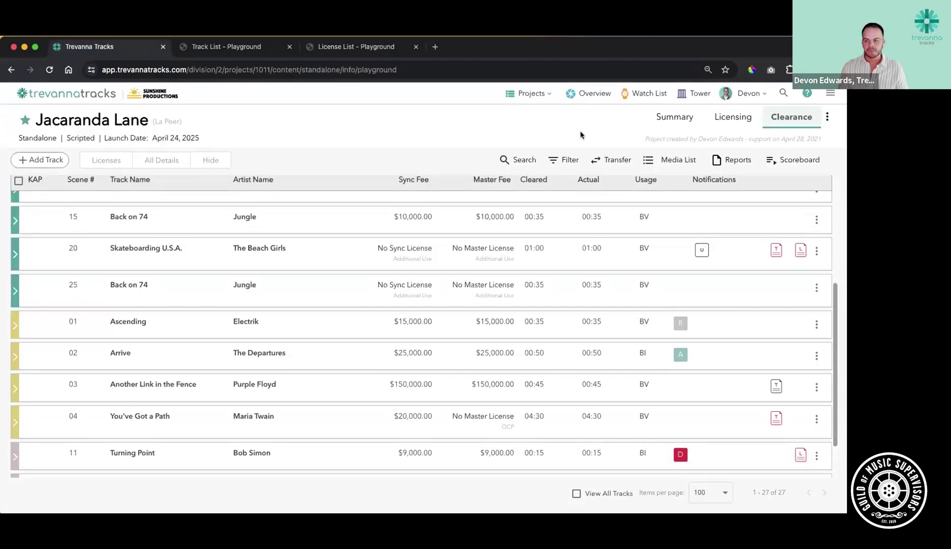
{"action": "left_click", "coordinate": [725, 161]}
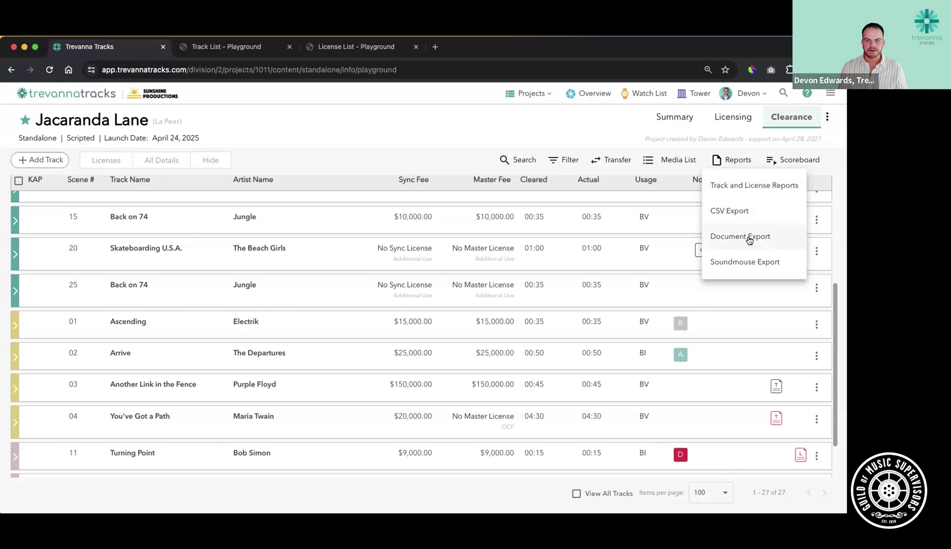
{"action": "left_click", "coordinate": [568, 135]}
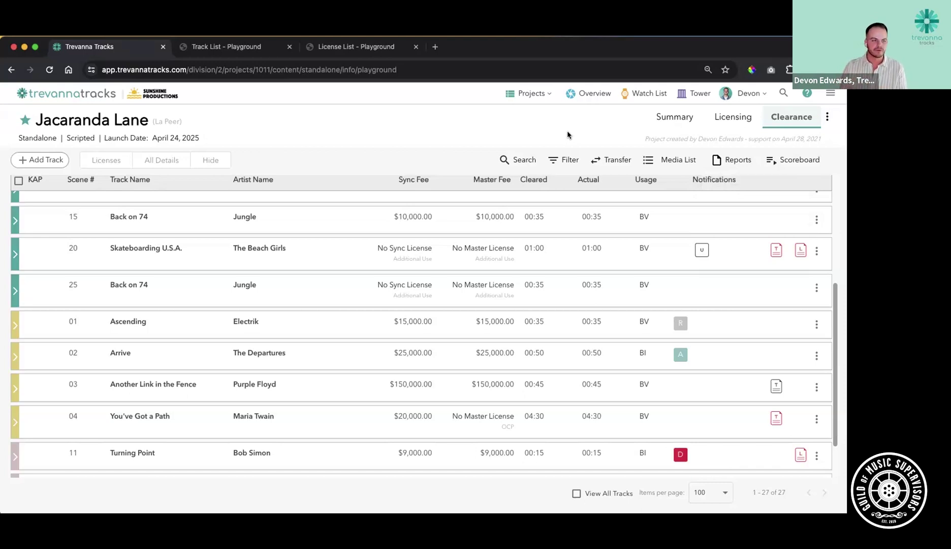
Step: Examine the Licensing and Clearance Exports on the project summary, especially the Cue Sheet and Full Project export
{"action": "left_click", "coordinate": [680, 118]}
{"action": "scroll", "coordinate": [640, 229], "scroll_direction": "down", "scroll_amount": 2}
{"action": "scroll", "coordinate": [644, 244], "scroll_direction": "down", "scroll_amount": 2}
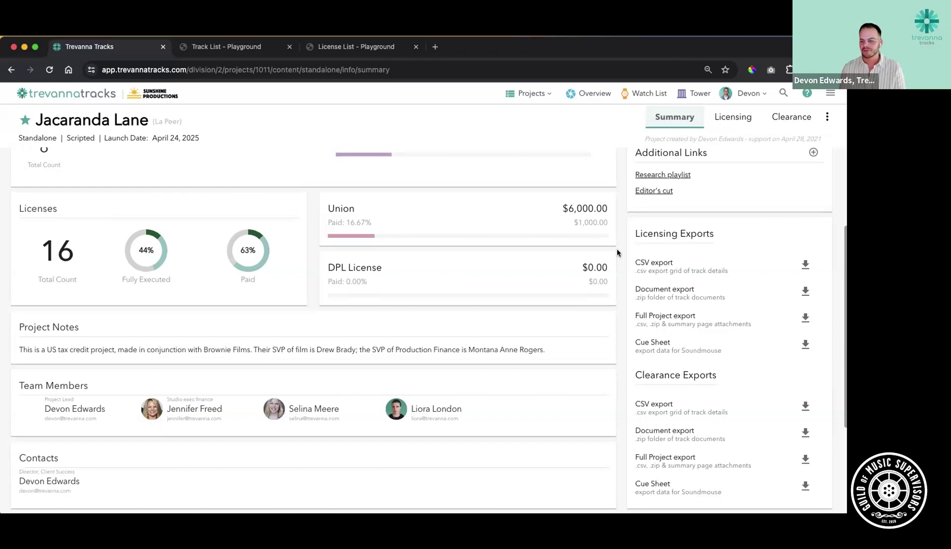
{"action": "left_click_drag", "start_coordinate": [636, 339], "coordinate": [724, 354]}
{"action": "left_click", "coordinate": [724, 353]}
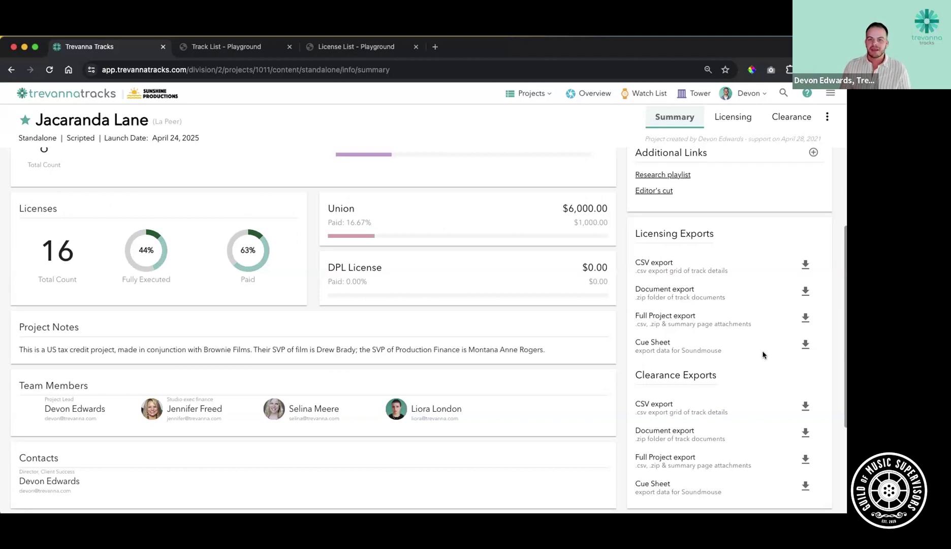
{"action": "left_click_drag", "start_coordinate": [635, 314], "coordinate": [753, 326]}
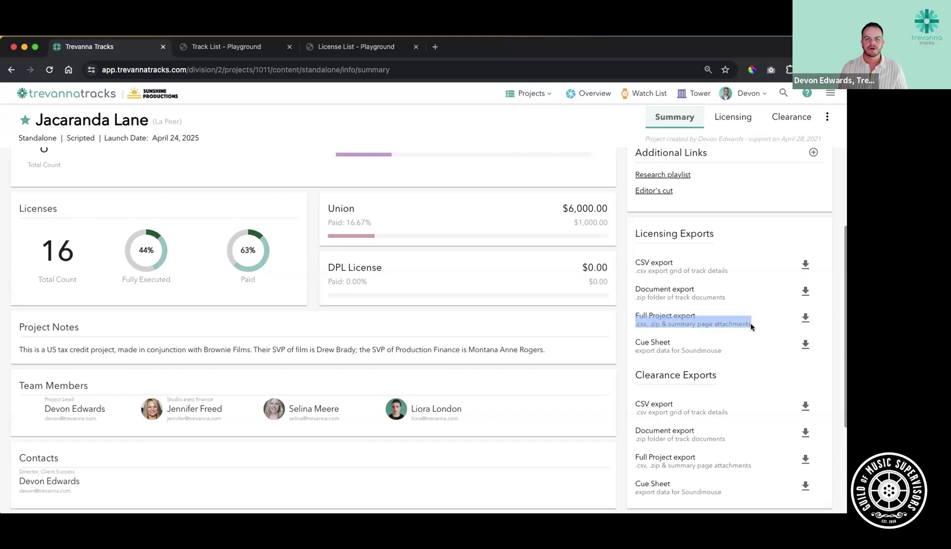
{"action": "left_click", "coordinate": [703, 323]}
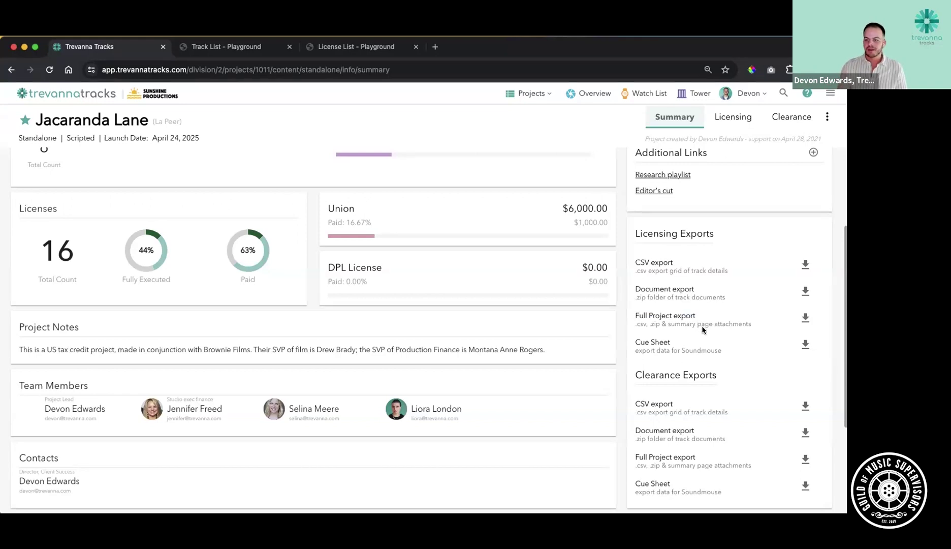
{"action": "scroll", "coordinate": [703, 331], "scroll_direction": "down", "scroll_amount": 1}
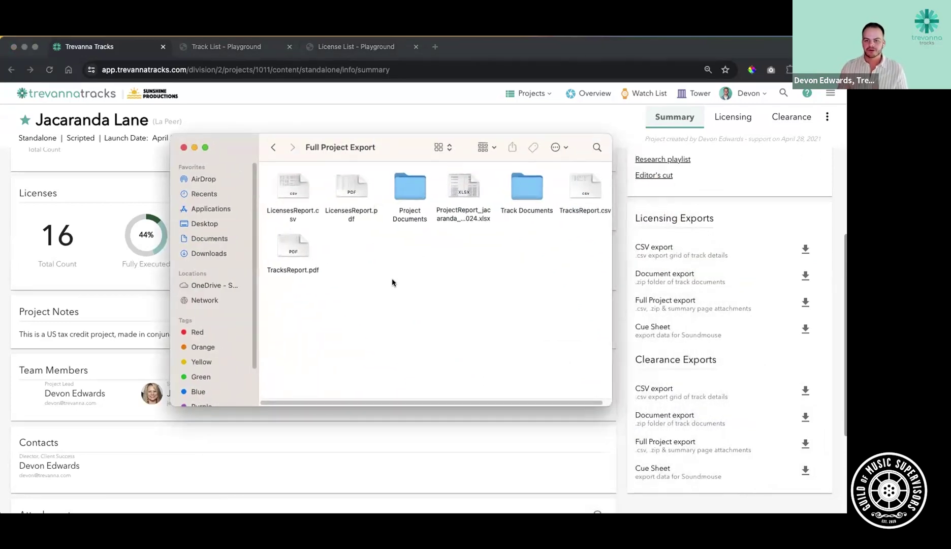
Step: In the Full Project Export folder in Finder, open Track Documents and show its contents as a list
{"action": "double_click", "coordinate": [516, 183]}
{"action": "left_click", "coordinate": [449, 146]}
{"action": "left_click", "coordinate": [453, 158]}
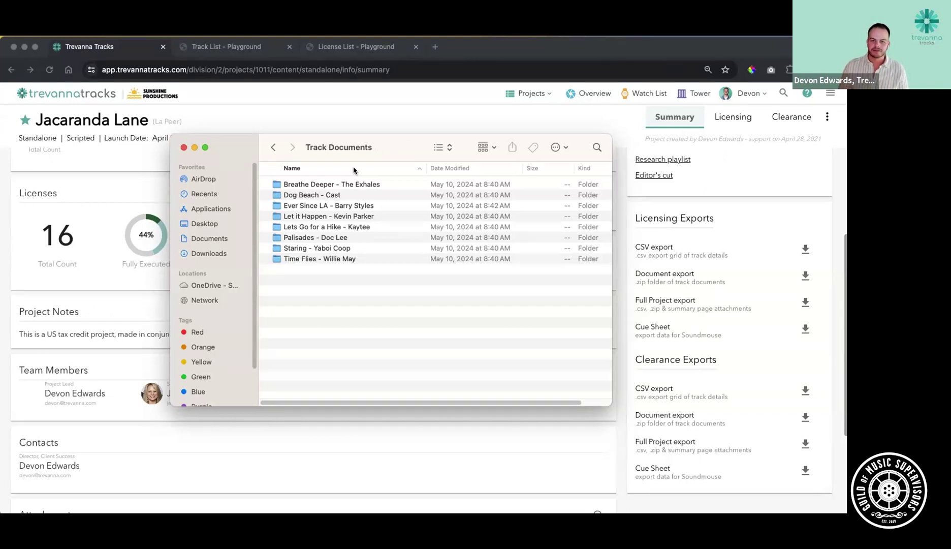
Step: Open the "Ever Since LA" folder, expand MASTER and SYNC, and show the document folders of Bombay Music
{"action": "left_click", "coordinate": [333, 206]}
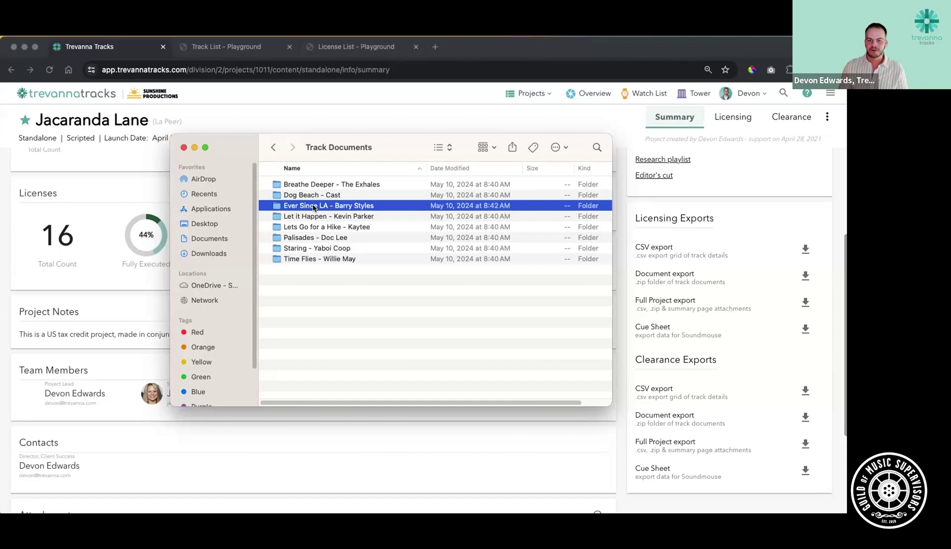
{"action": "double_click", "coordinate": [313, 207]}
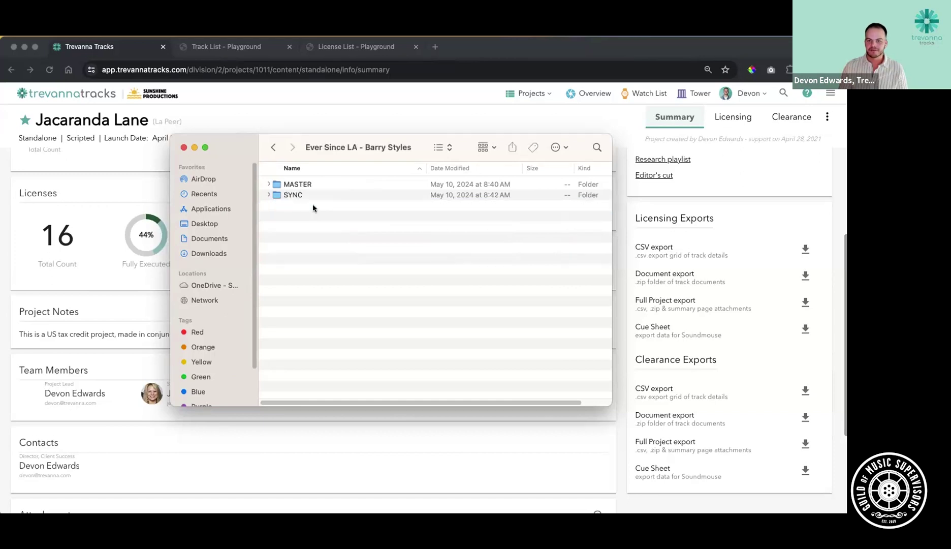
{"action": "left_click", "coordinate": [268, 195]}
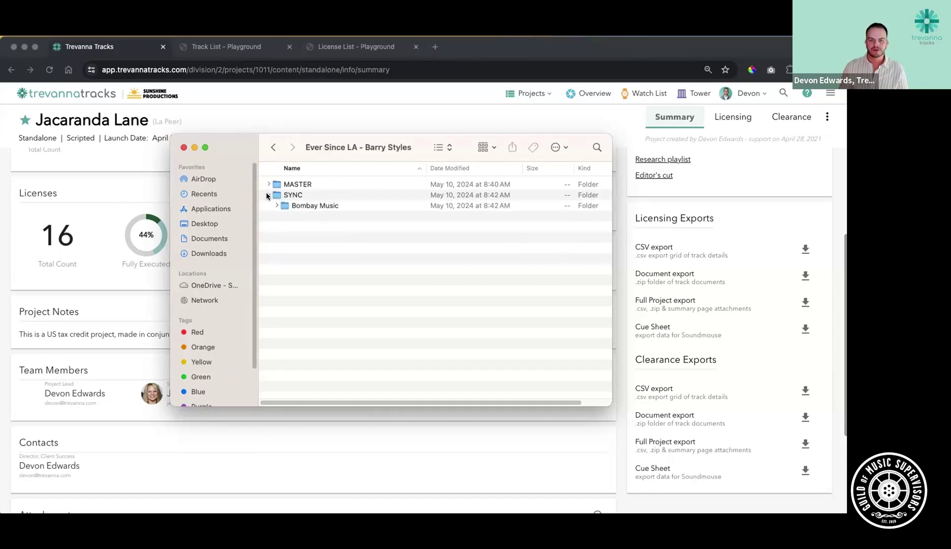
{"action": "left_click", "coordinate": [268, 184]}
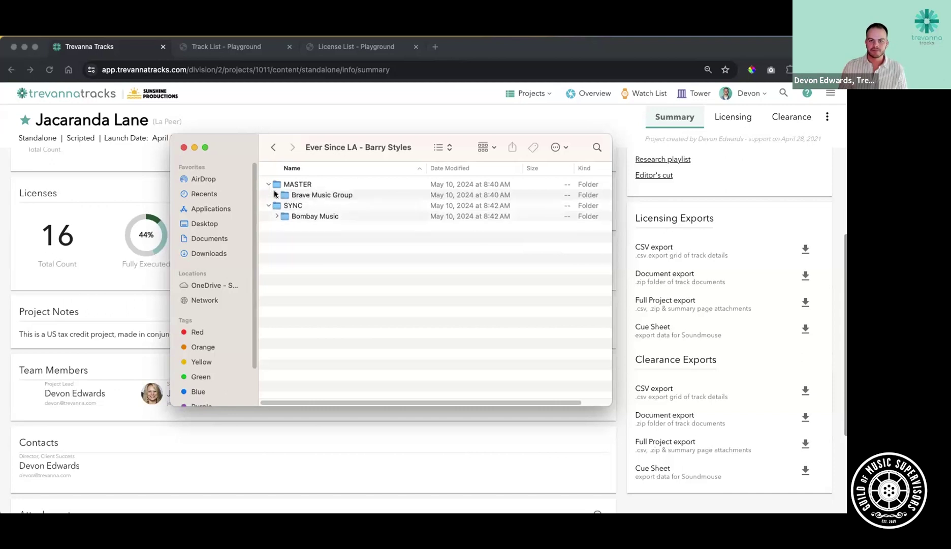
{"action": "left_click", "coordinate": [277, 216]}
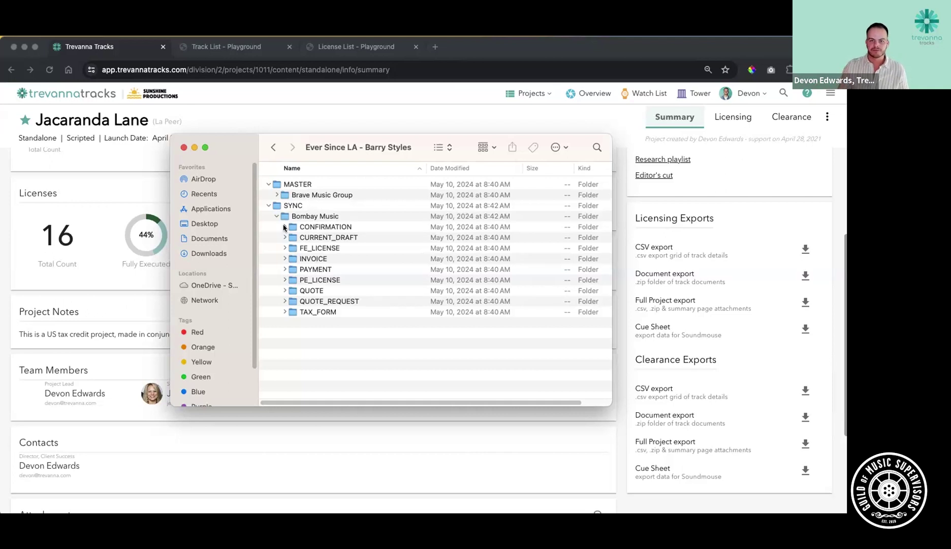
Step: Check the contents of Bombay Music's CONFIRMATION and FE_LICENSE folders and close the export folder window
{"action": "left_click", "coordinate": [284, 226]}
{"action": "left_click", "coordinate": [284, 227]}
{"action": "left_click", "coordinate": [285, 248]}
{"action": "left_click", "coordinate": [285, 248]}
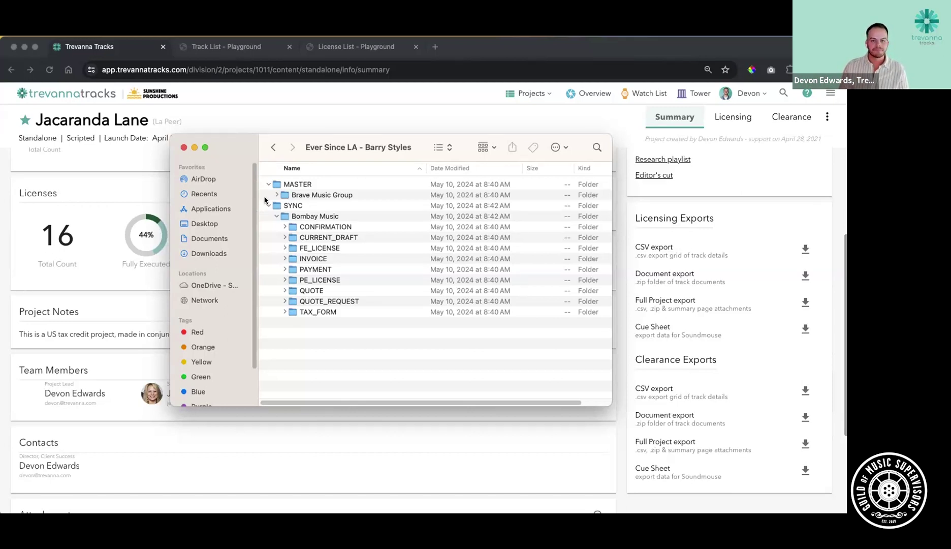
{"action": "left_click", "coordinate": [183, 146]}
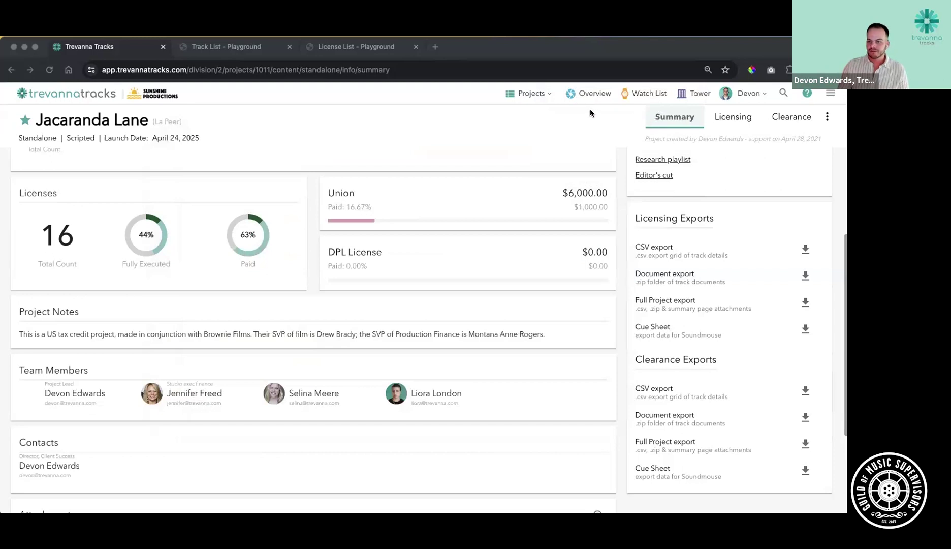
Step: Filter Jacaranda Lane's clearance tracks to Keep status with Quote Request set to Yes and Quote Approval set to No
{"action": "left_click", "coordinate": [792, 117]}
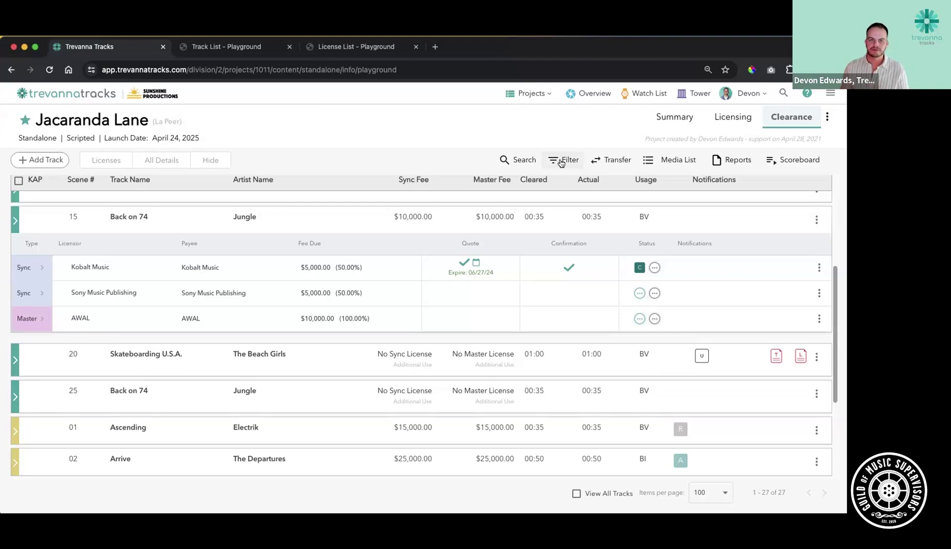
{"action": "left_click", "coordinate": [561, 161]}
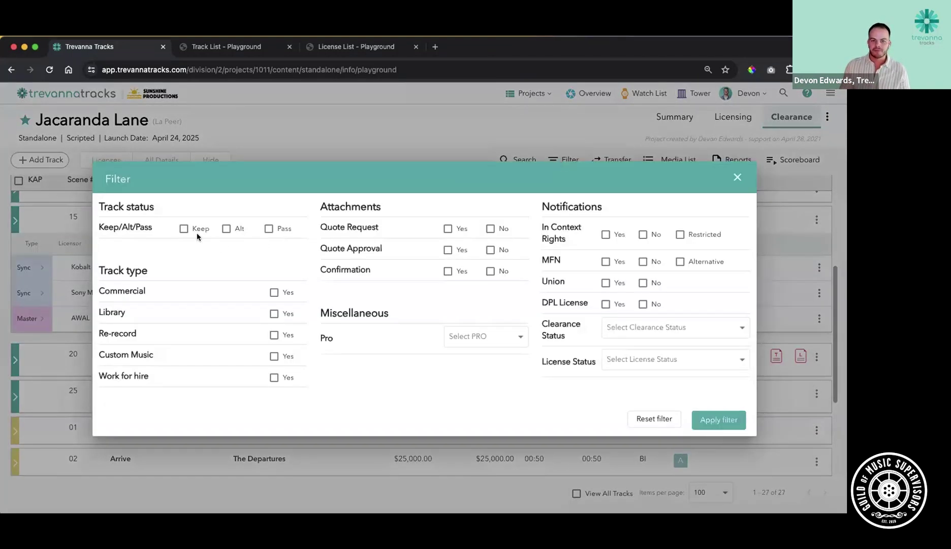
{"action": "left_click", "coordinate": [184, 228]}
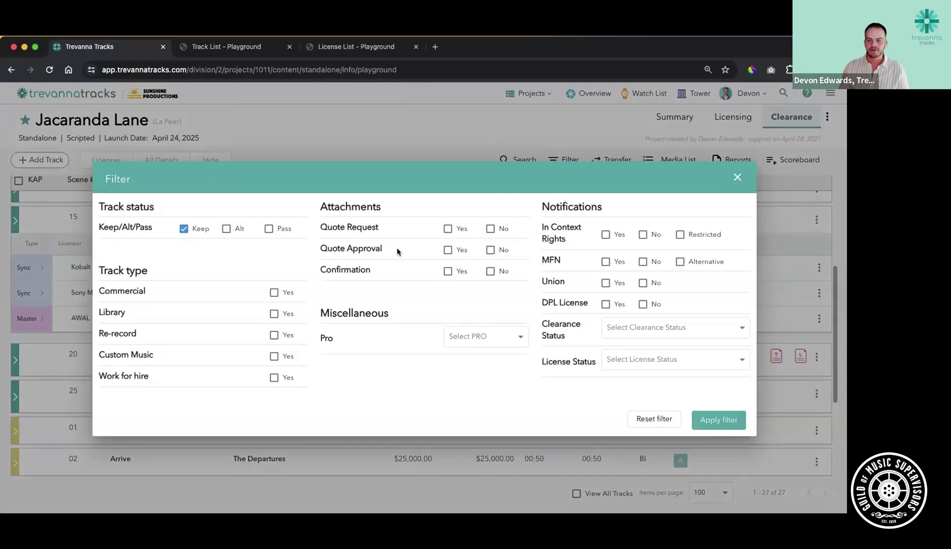
{"action": "left_click", "coordinate": [447, 229]}
{"action": "left_click", "coordinate": [490, 249]}
{"action": "left_click", "coordinate": [704, 418]}
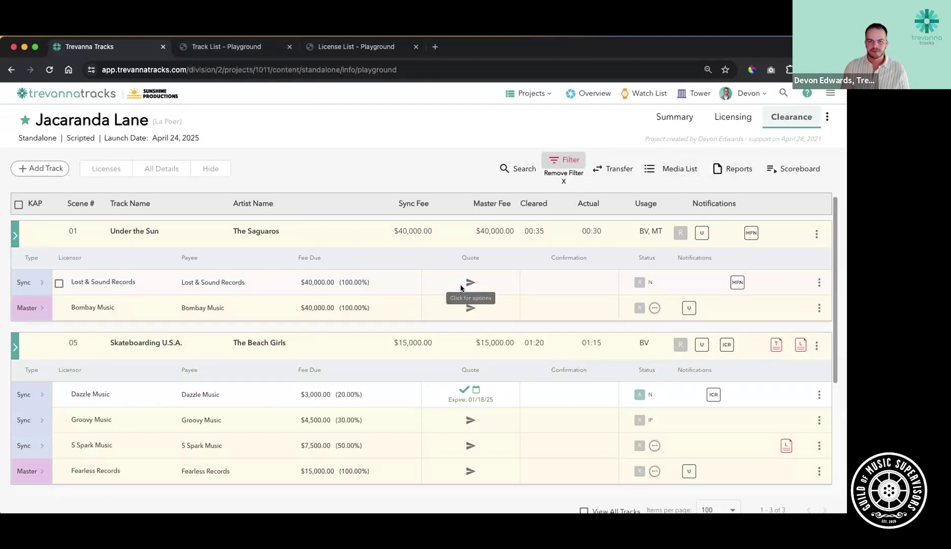
Step: Check the Track List report options with Active Filter selected, and close the reports without exporting
{"action": "left_click", "coordinate": [732, 170]}
{"action": "left_click", "coordinate": [725, 192]}
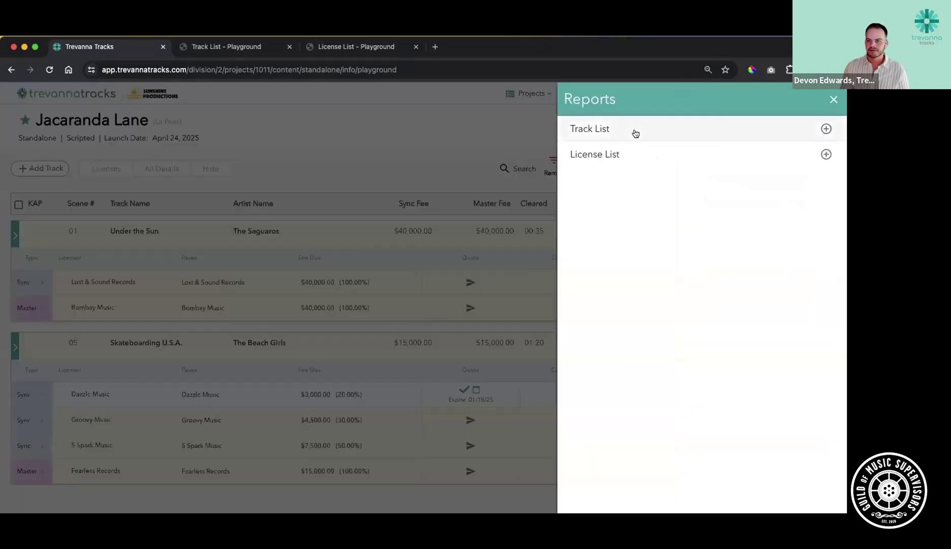
{"action": "left_click", "coordinate": [632, 132]}
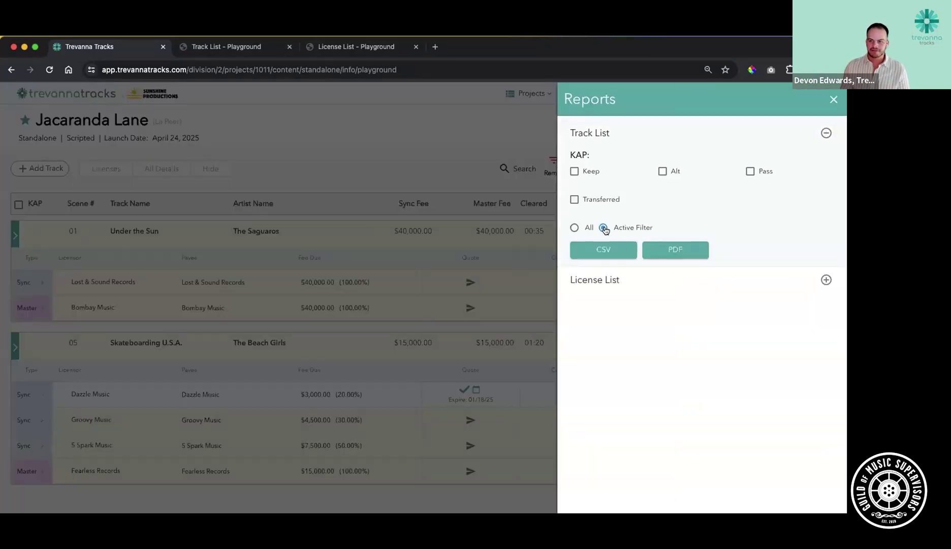
{"action": "left_click", "coordinate": [360, 124]}
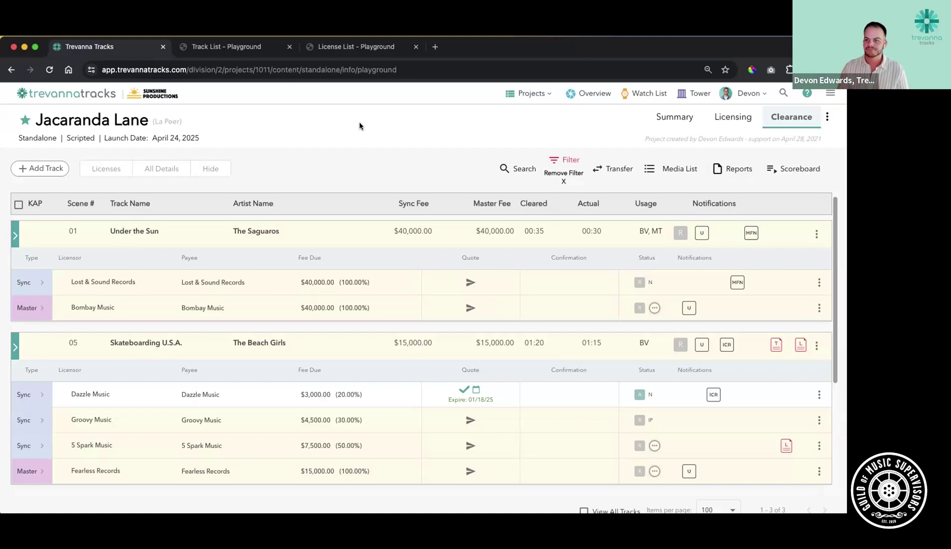
Step: Search the filtered clearance tracks for "5 Spark", and clear both the filter and the search after viewing the matches
{"action": "left_click", "coordinate": [509, 169]}
{"action": "type", "text": "5 Spark"}
{"action": "key", "text": "Return"}
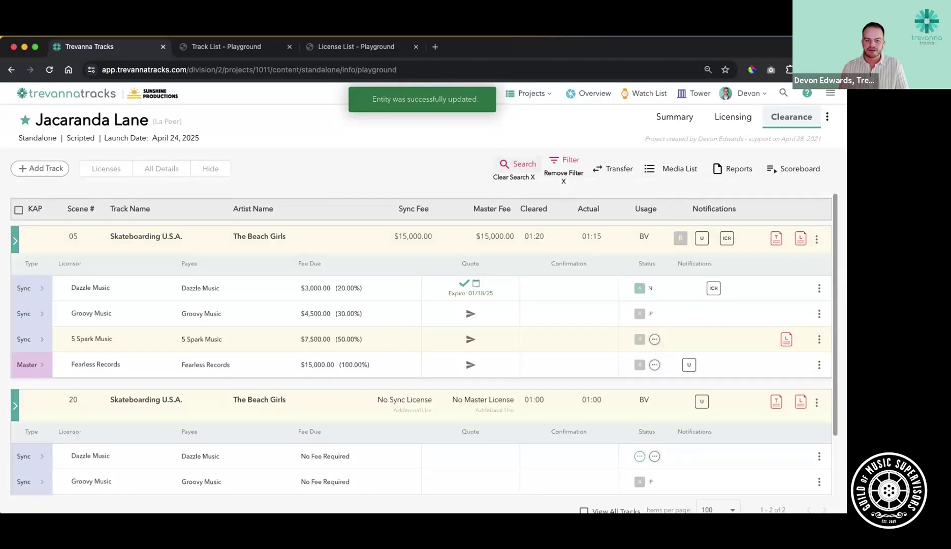
{"action": "scroll", "coordinate": [314, 283], "scroll_direction": "down", "scroll_amount": 3}
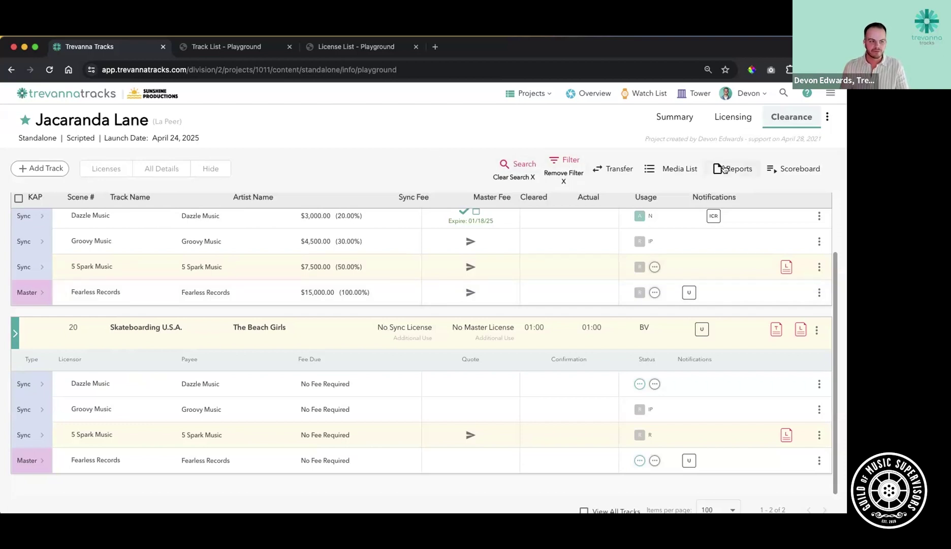
{"action": "left_click", "coordinate": [564, 181]}
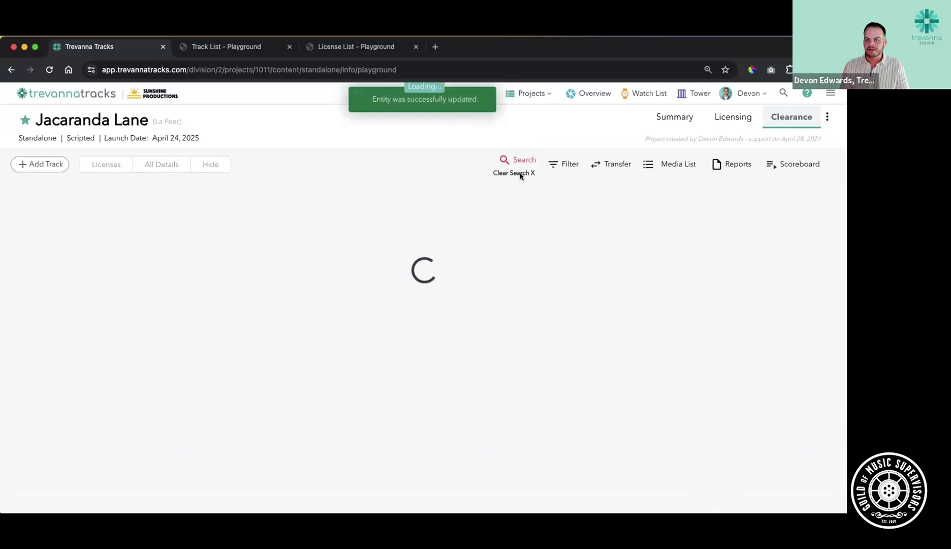
{"action": "left_click", "coordinate": [532, 174]}
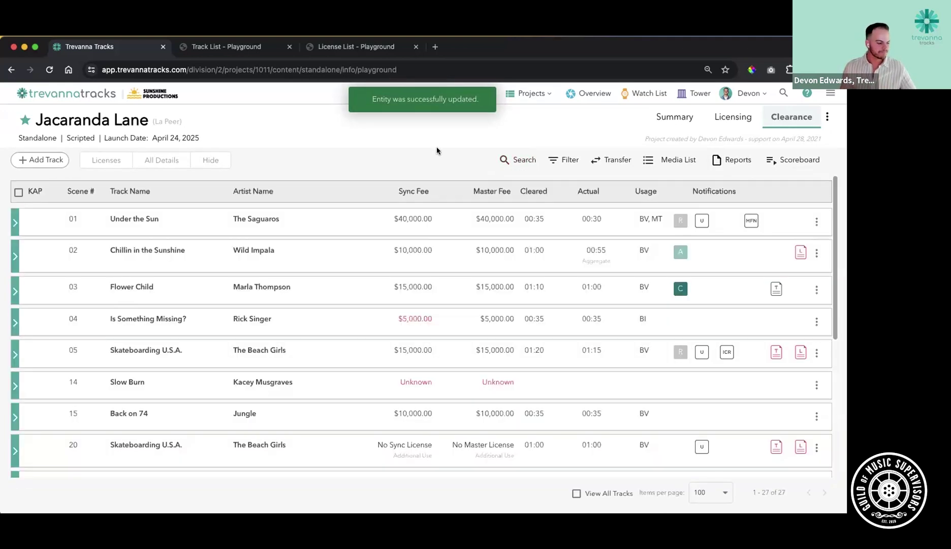
Step: Apply the saved Overview view "My projects | requested, not approved" and look through its licenses grouped by project
{"action": "left_click", "coordinate": [581, 93]}
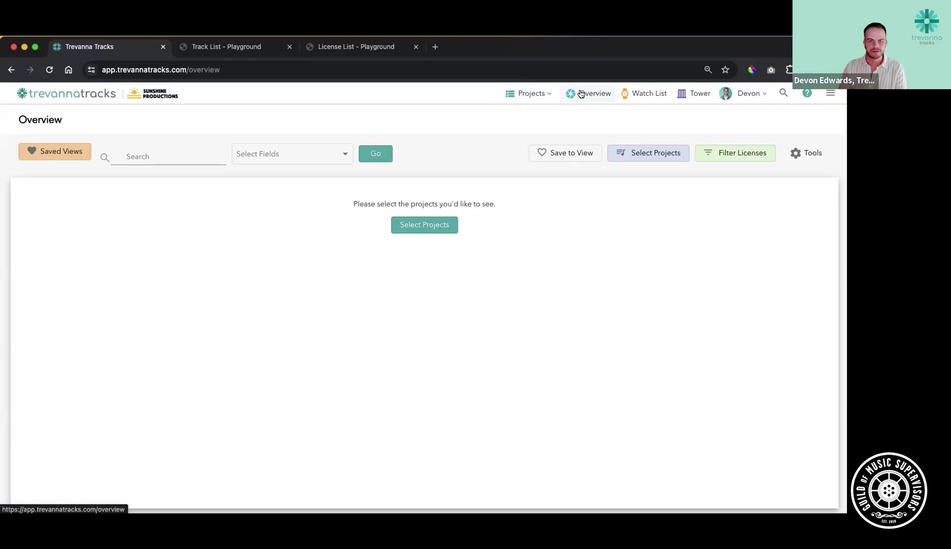
{"action": "left_click", "coordinate": [46, 152]}
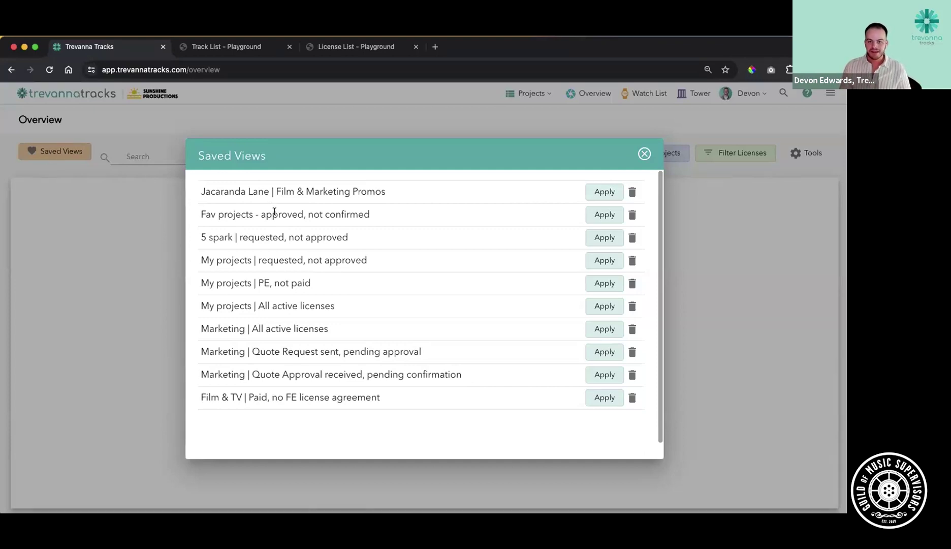
{"action": "left_click_drag", "start_coordinate": [201, 260], "coordinate": [365, 261]}
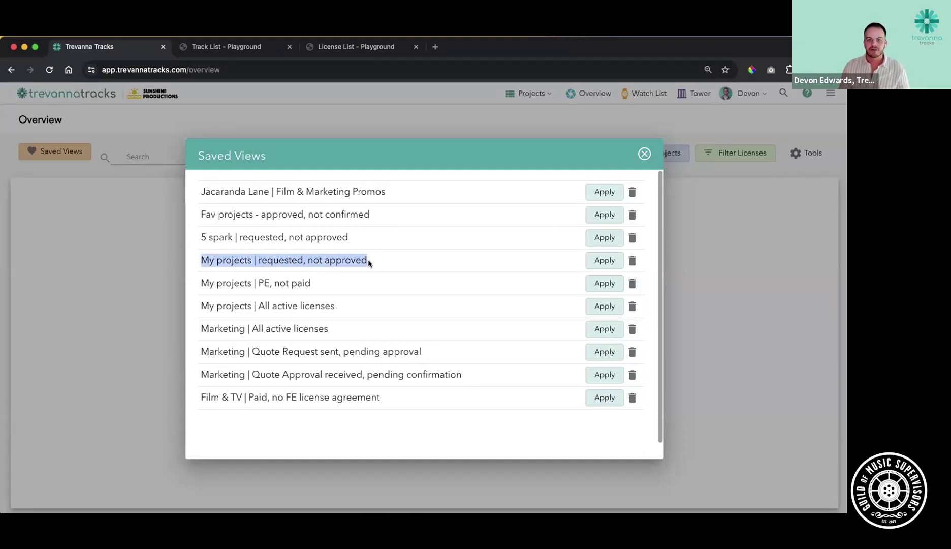
{"action": "left_click", "coordinate": [367, 261]}
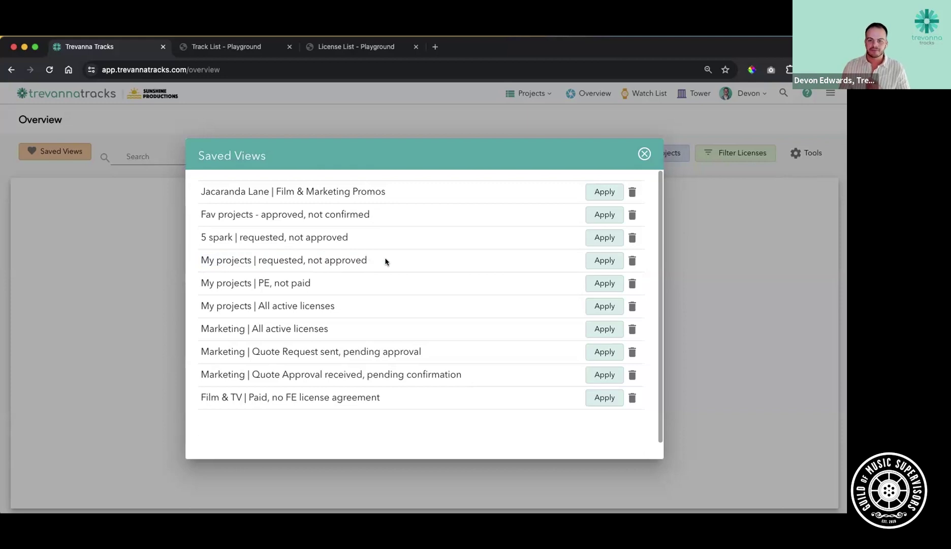
{"action": "left_click", "coordinate": [593, 260]}
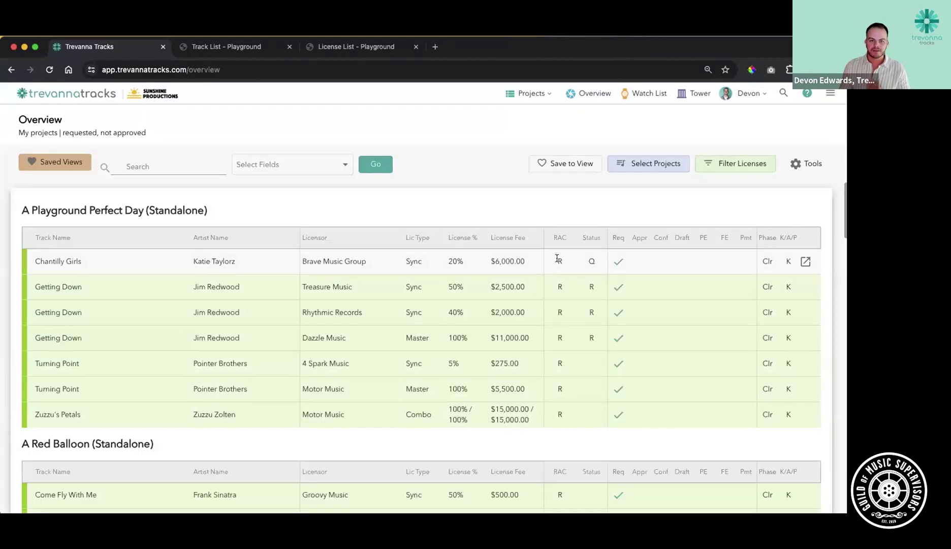
{"action": "left_click_drag", "start_coordinate": [20, 205], "coordinate": [208, 210]}
{"action": "left_click", "coordinate": [224, 210]}
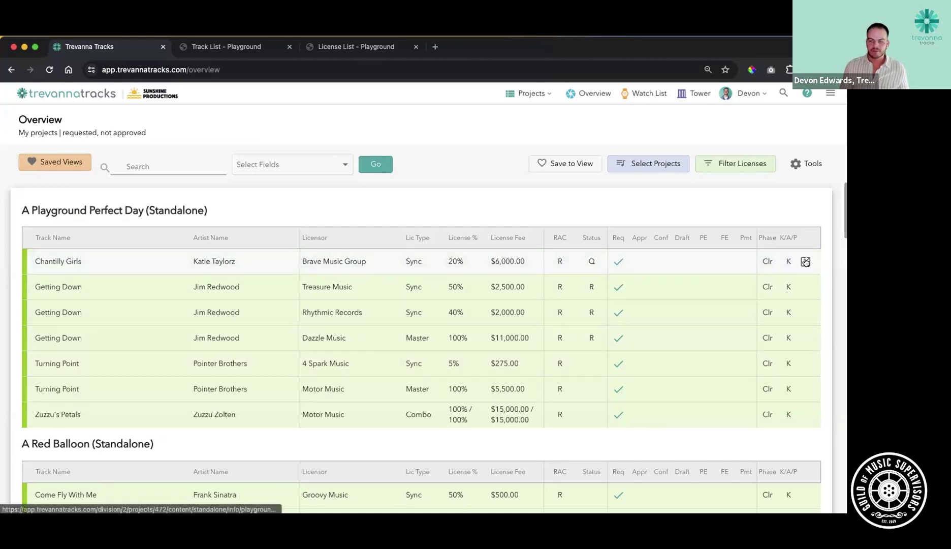
{"action": "scroll", "coordinate": [404, 314], "scroll_direction": "down", "scroll_amount": 3}
{"action": "scroll", "coordinate": [404, 314], "scroll_direction": "down", "scroll_amount": 20}
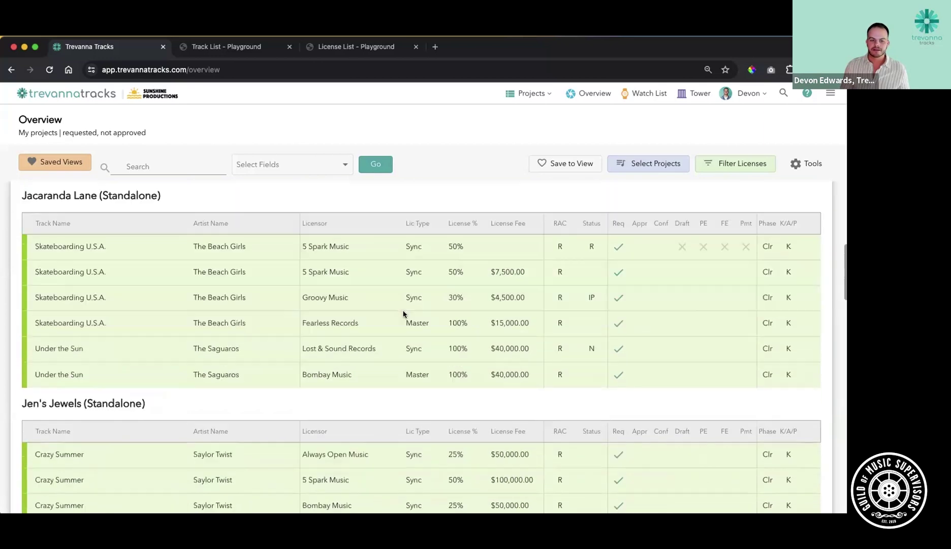
{"action": "scroll", "coordinate": [401, 312], "scroll_direction": "up", "scroll_amount": 20}
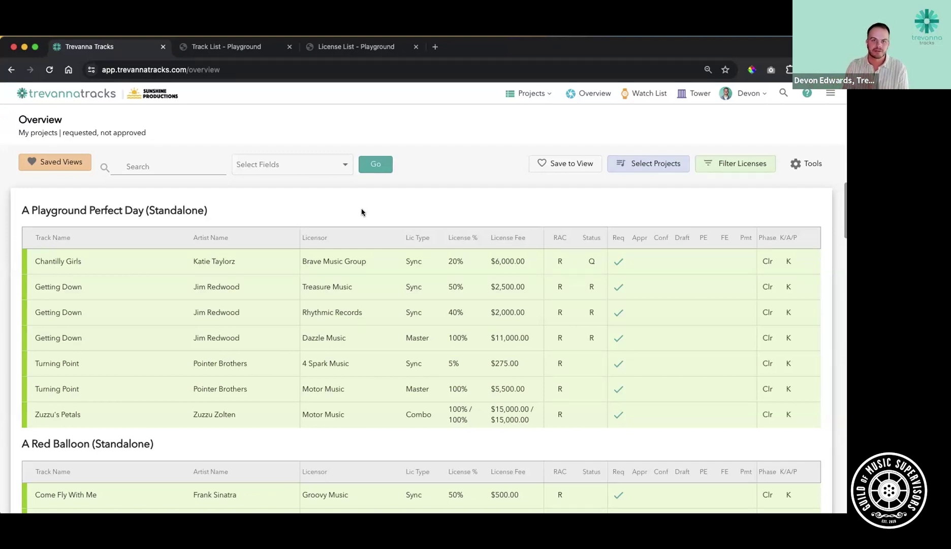
Step: Apply the saved Overview view "5 spark | requested, not approved" and look through its licenses across the projects
{"action": "left_click", "coordinate": [66, 166]}
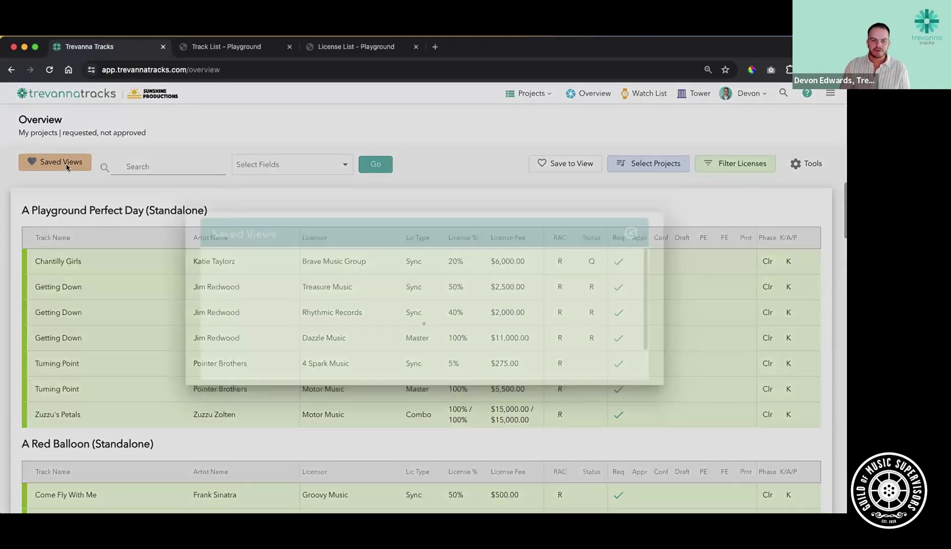
{"action": "left_click_drag", "start_coordinate": [200, 238], "coordinate": [357, 239]}
{"action": "left_click", "coordinate": [357, 239]}
{"action": "left_click", "coordinate": [603, 237]}
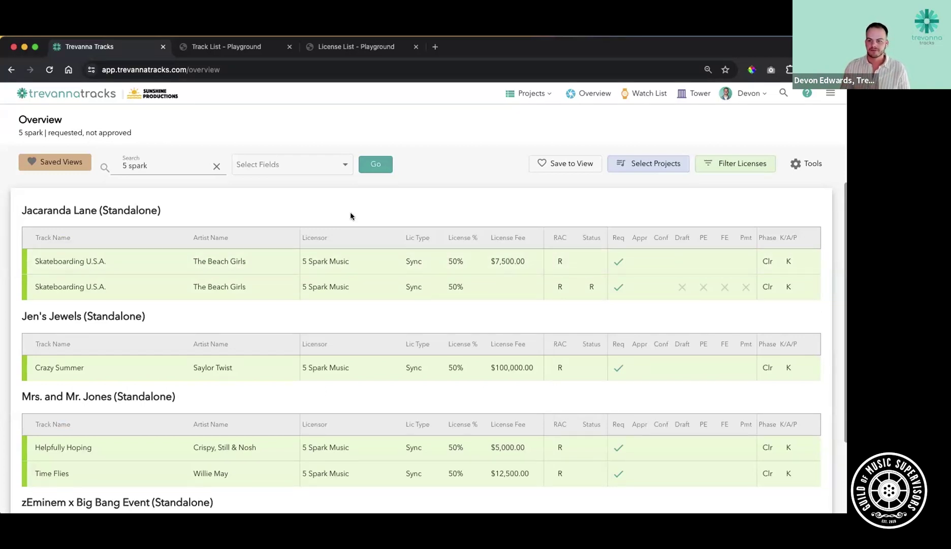
{"action": "scroll", "coordinate": [351, 244], "scroll_direction": "down", "scroll_amount": 3}
{"action": "scroll", "coordinate": [328, 209], "scroll_direction": "up", "scroll_amount": 3}
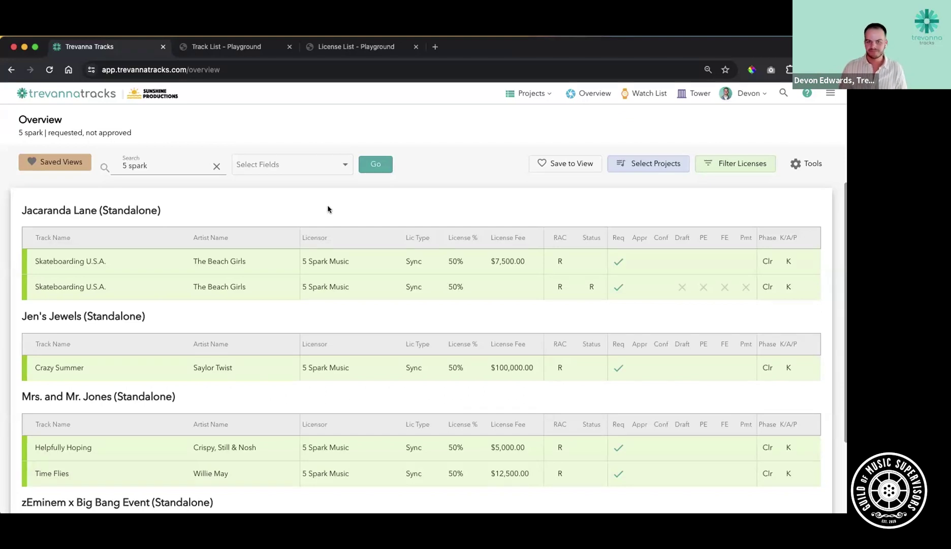
Step: Leave the Overview and go back to the standalone projects page
{"action": "left_click", "coordinate": [68, 95]}
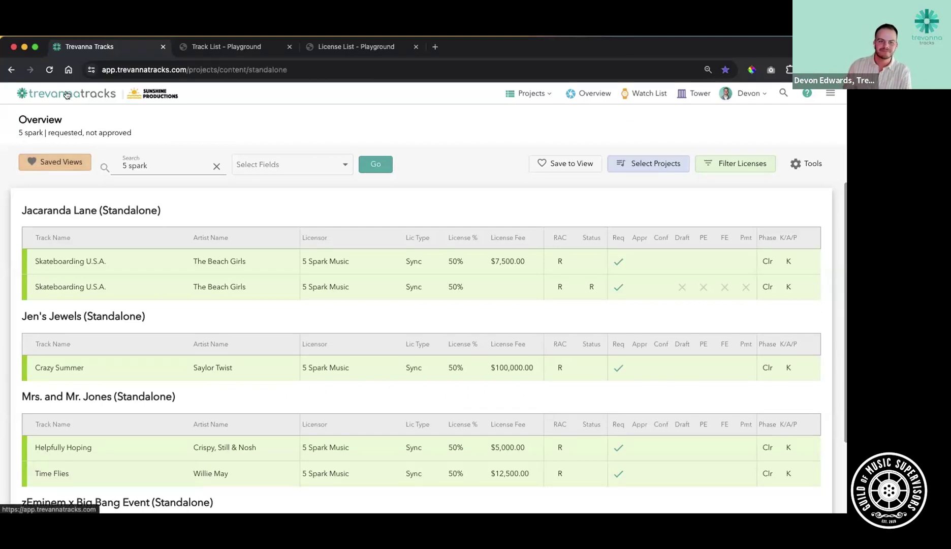